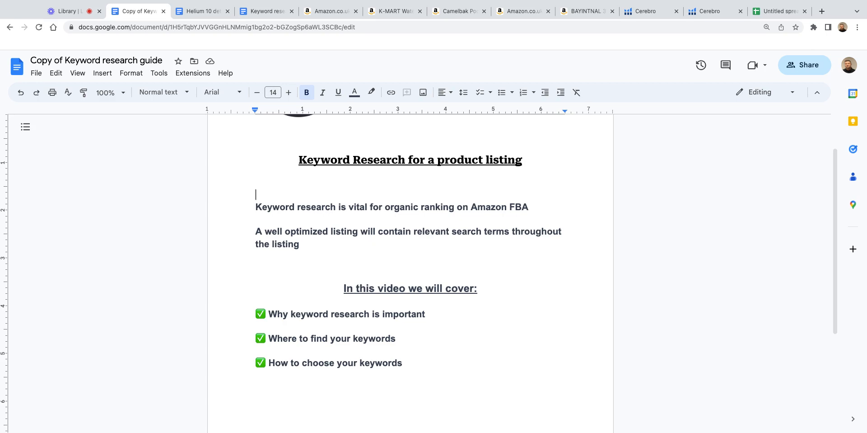
Step: Switch to the Amazon water bottles results and check the sponsored label explanation on the Navtue 1L Water Bottle listing
click(326, 11)
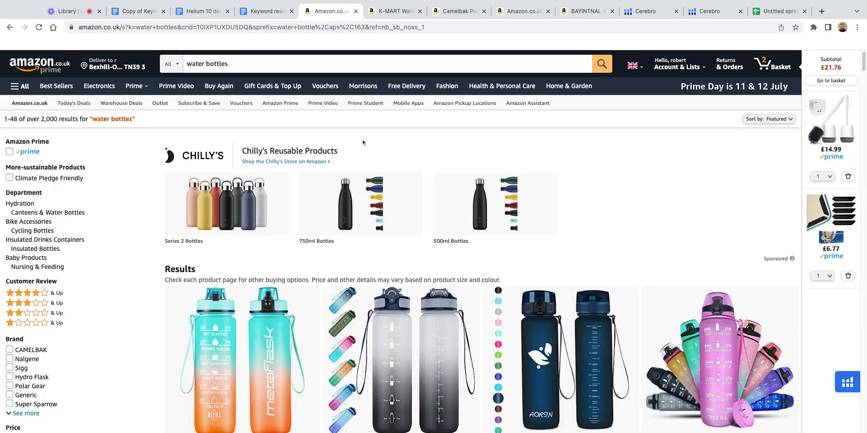
scroll(311, 179, down, 5)
click(355, 244)
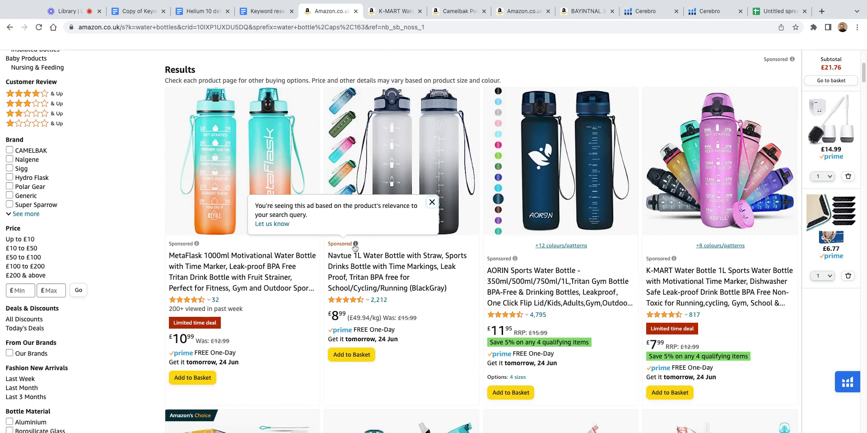
click(356, 301)
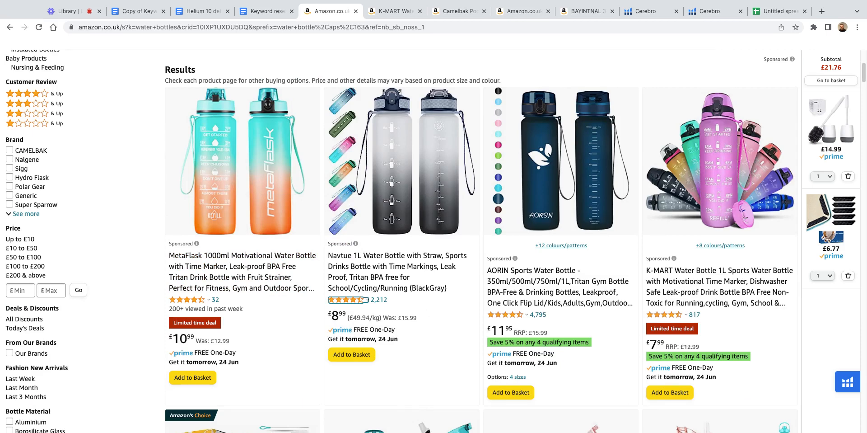
Step: Look over the product listings for water bottles and view Amazon's search suggestions for that term
scroll(268, 92, up, 5)
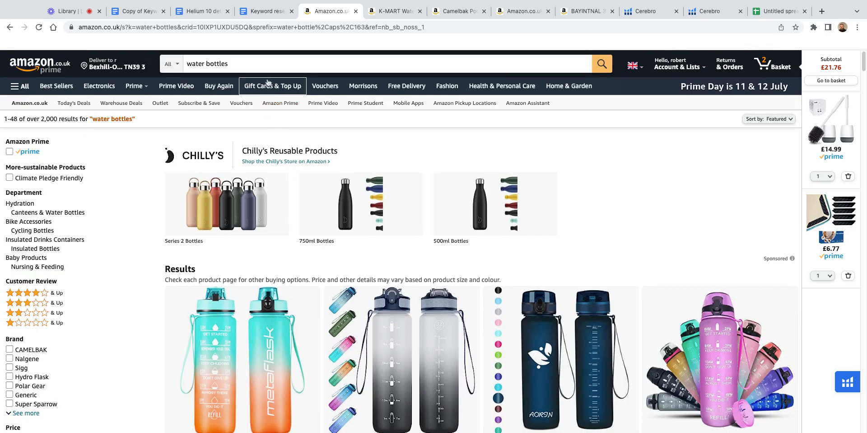
scroll(280, 243, down, 1)
scroll(280, 242, down, 10)
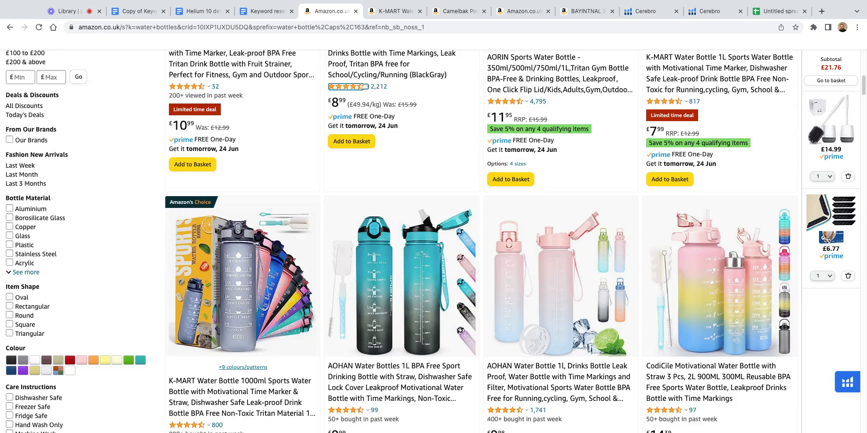
scroll(264, 253, up, 8)
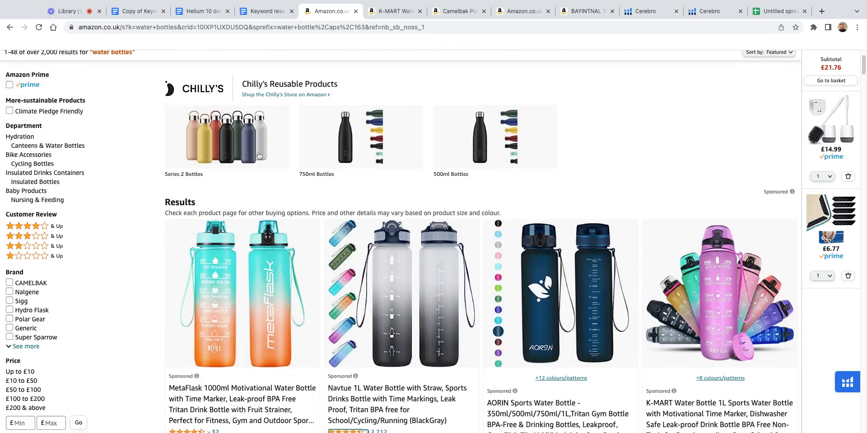
scroll(259, 155, up, 2)
click(227, 62)
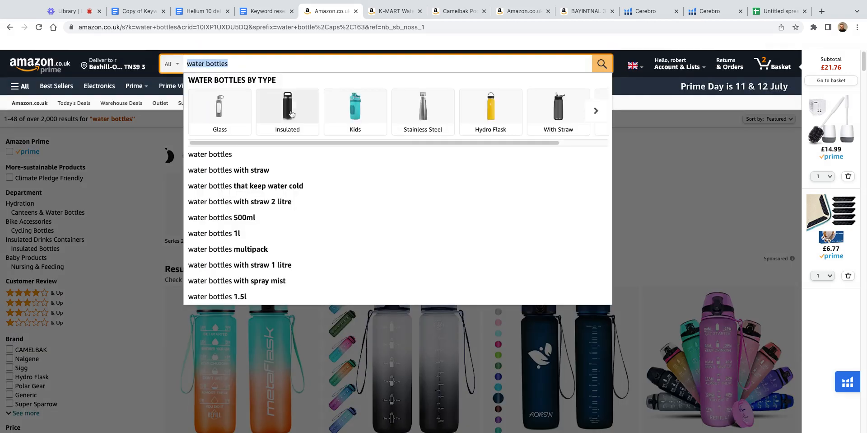
click(670, 142)
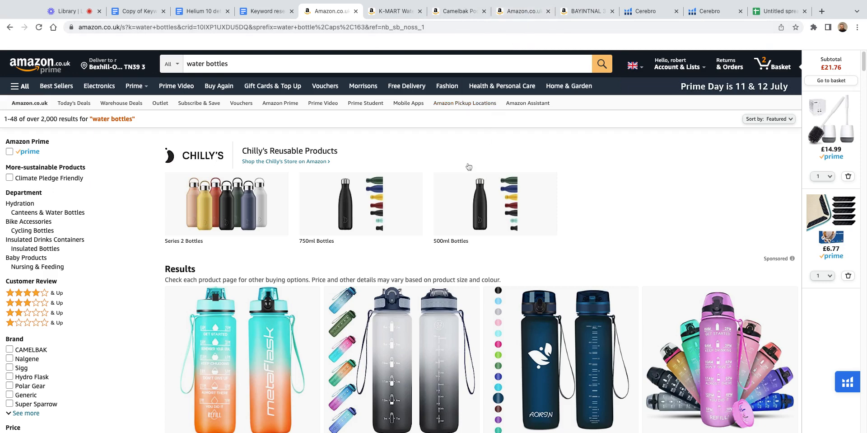
Step: In the K-MART bottle listing, highlight the full title, then "1000ml Sports Water Bottle" and "Water Bottle with Motivational Time"
click(391, 15)
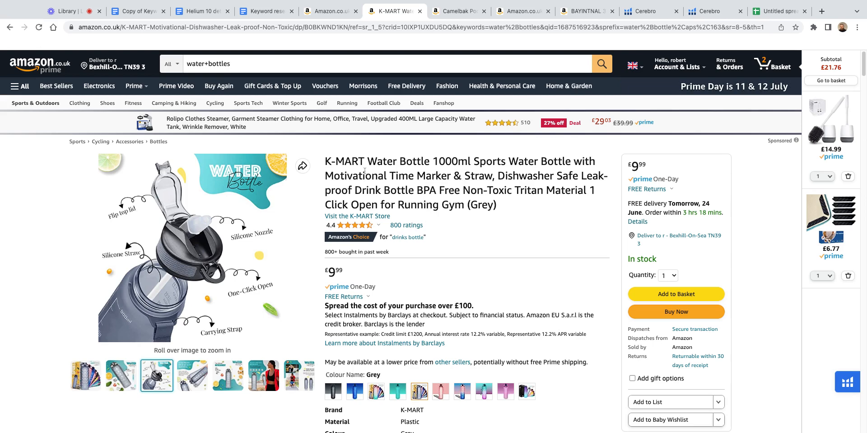
drag(327, 160, 497, 213)
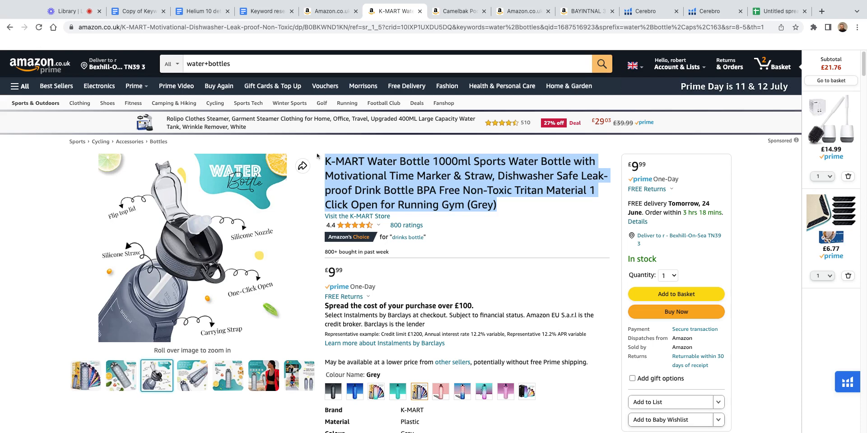
click(432, 185)
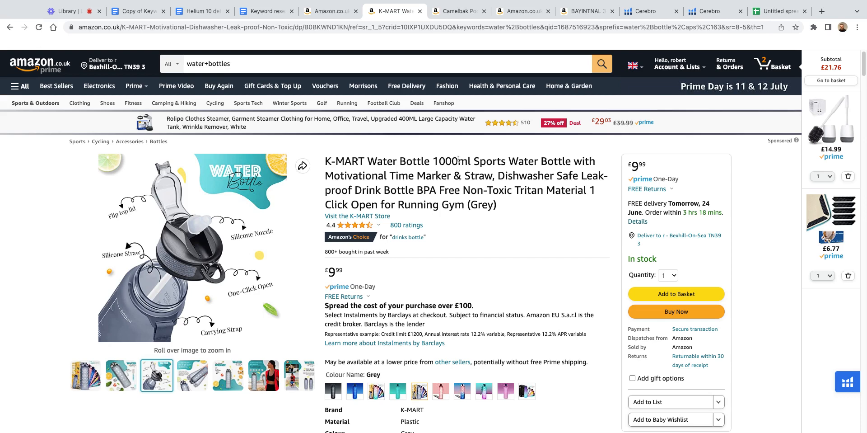
drag(434, 161, 571, 161)
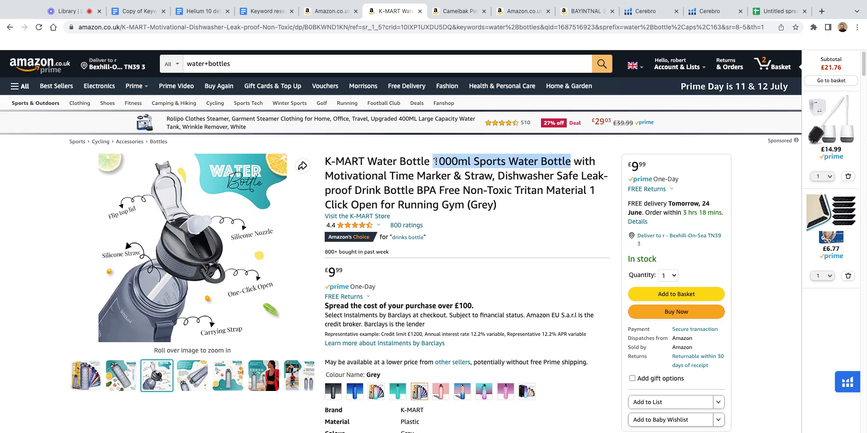
click(544, 173)
drag(509, 160, 416, 175)
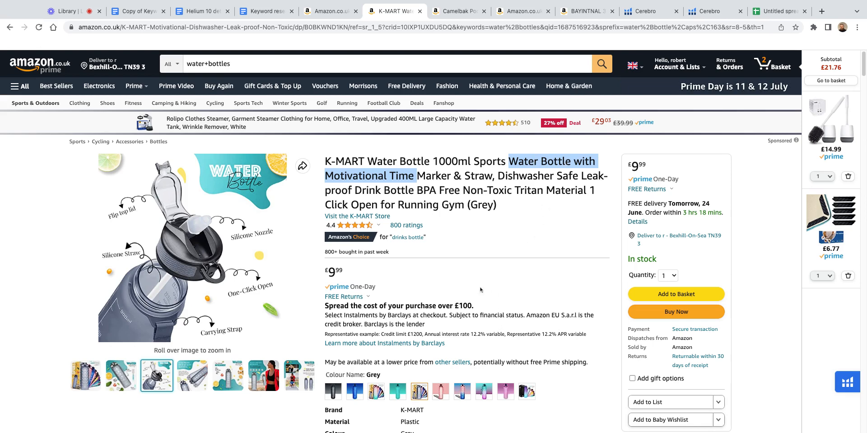
Step: Return to the water bottles search results and compare the keywords used in the titles of the second-row listings
click(332, 11)
scroll(281, 340, down, 3)
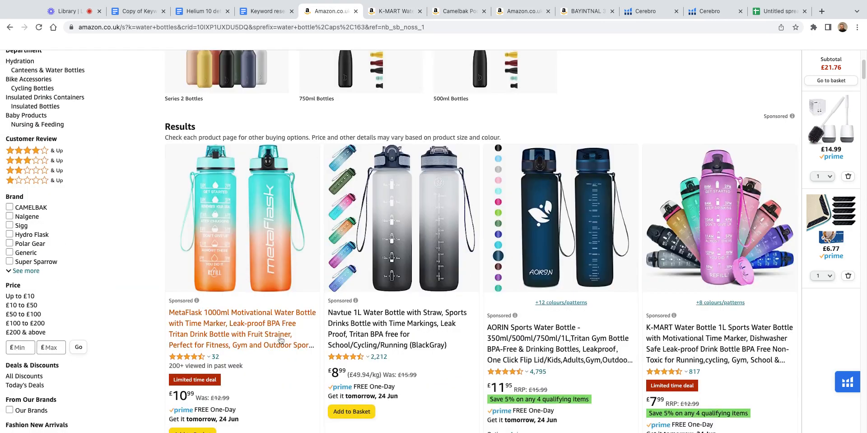
scroll(281, 340, down, 6)
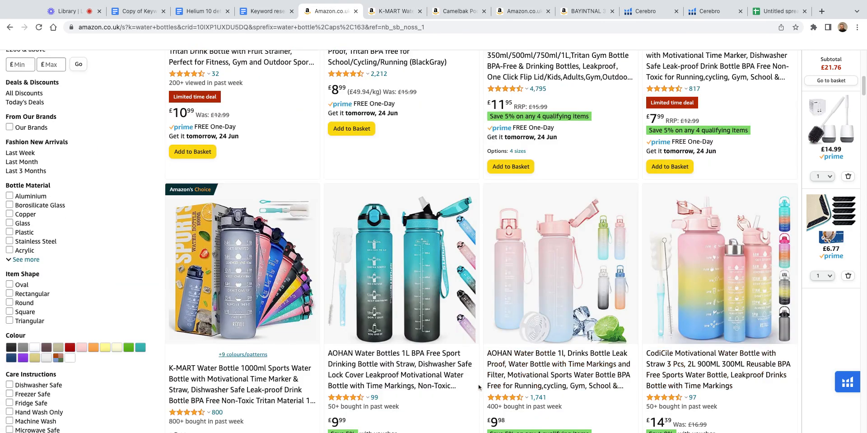
scroll(284, 365, down, 1)
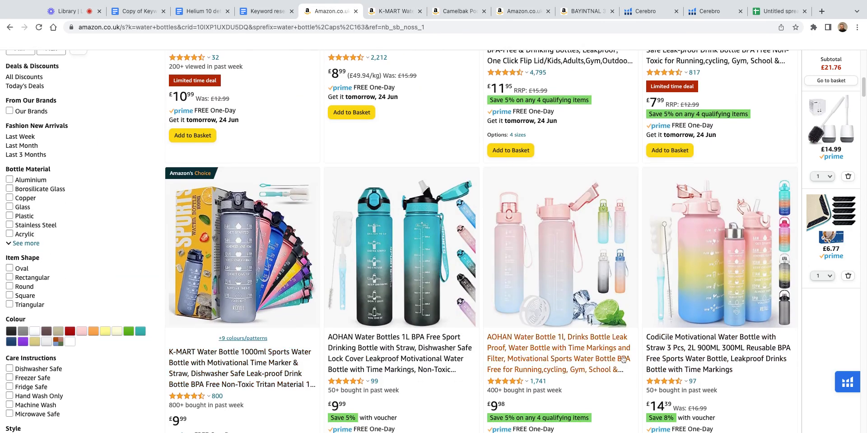
scroll(209, 306, down, 1)
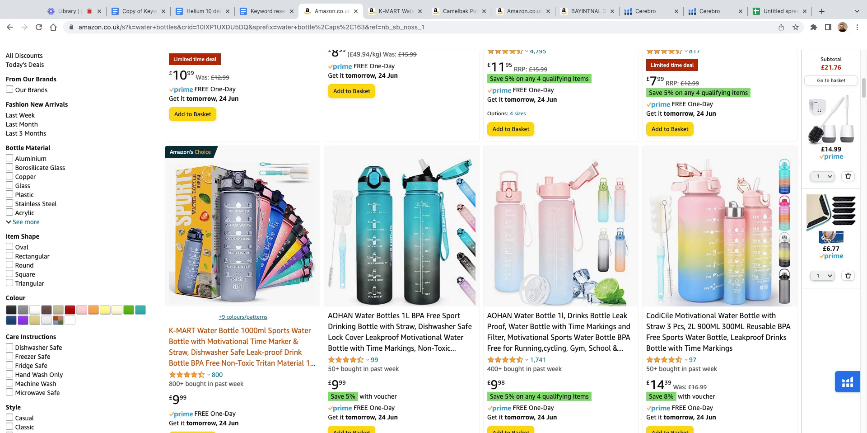
Step: Switch to the Camelbak Podium listing and highlight its full title, then only the brand name "Camelbak"
click(417, 12)
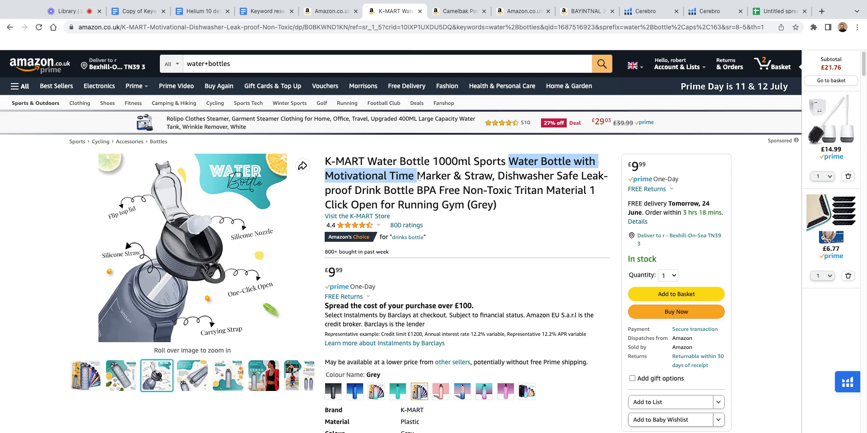
click(465, 14)
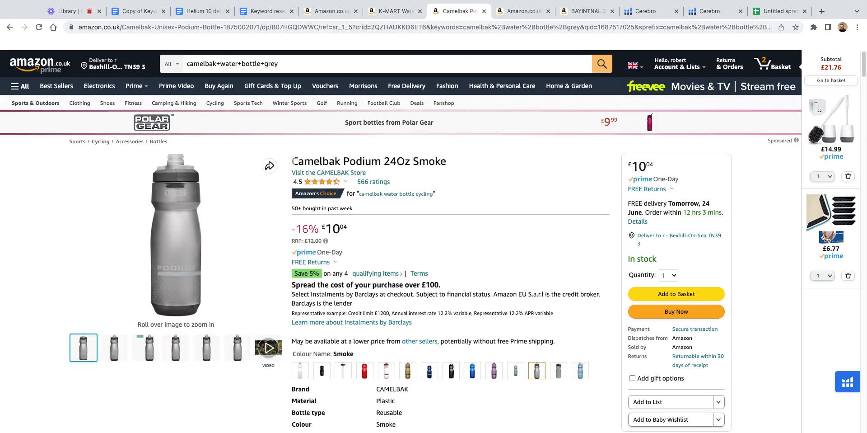
drag(293, 162, 446, 161)
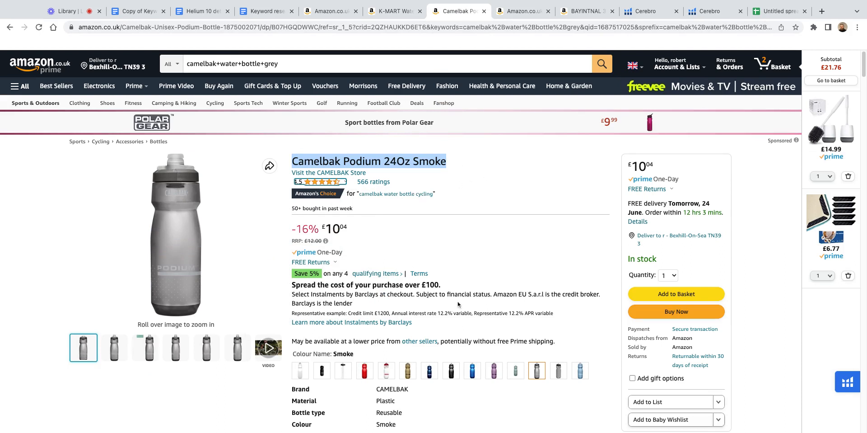
double_click(331, 159)
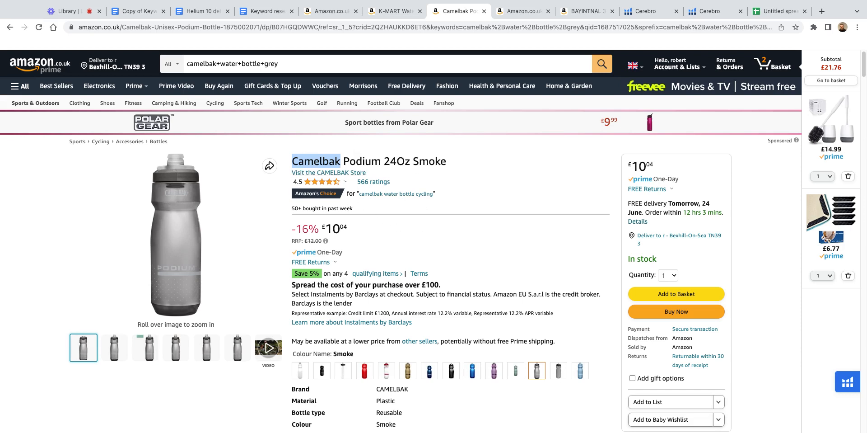
Step: Return to the K-MART bottle listing and examine the bullet points under About this item
click(392, 12)
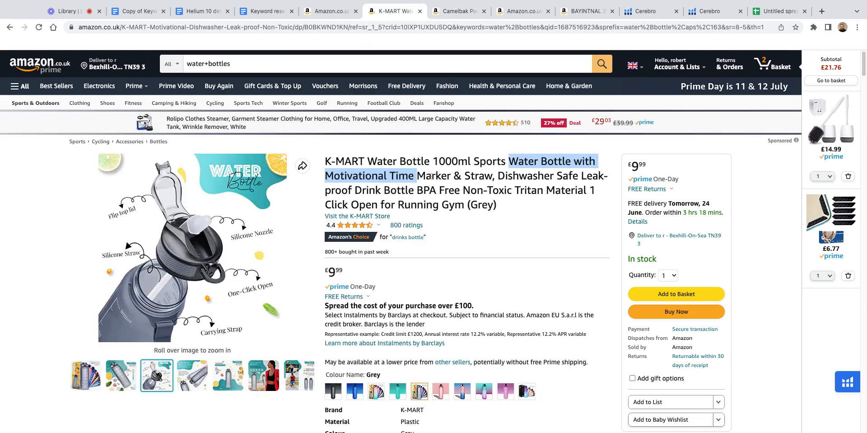
scroll(406, 234, down, 5)
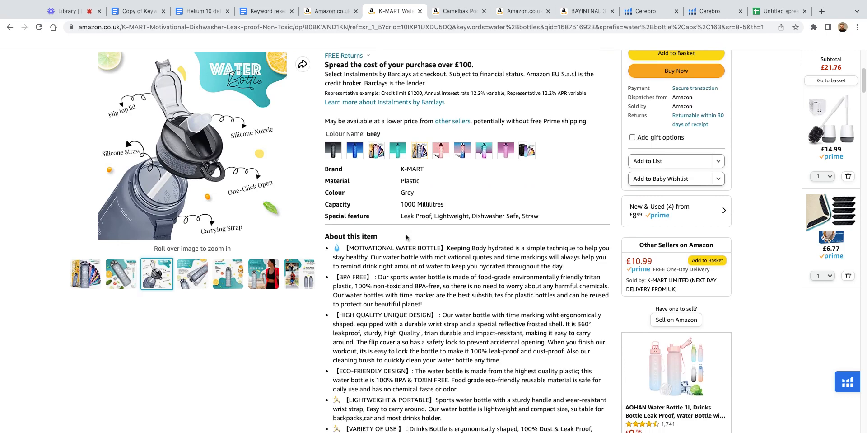
scroll(405, 234, up, 5)
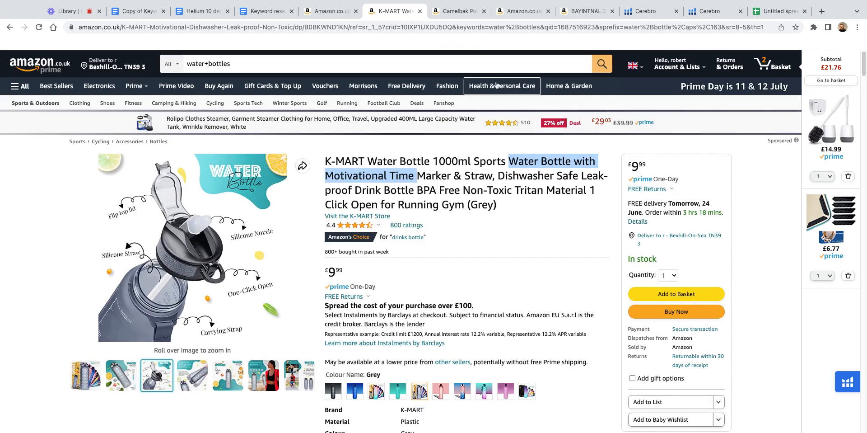
Step: Check the keyword research guide, then examine the top-ranked products in Amazon's Best Sellers in Cycling Bottles
click(138, 11)
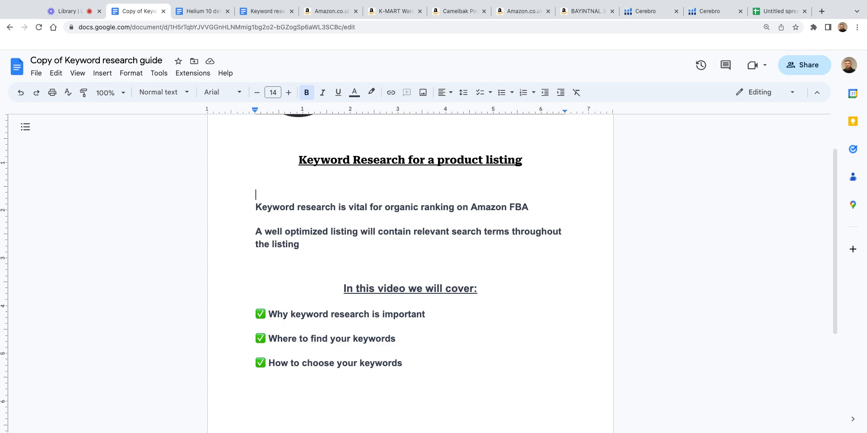
click(522, 11)
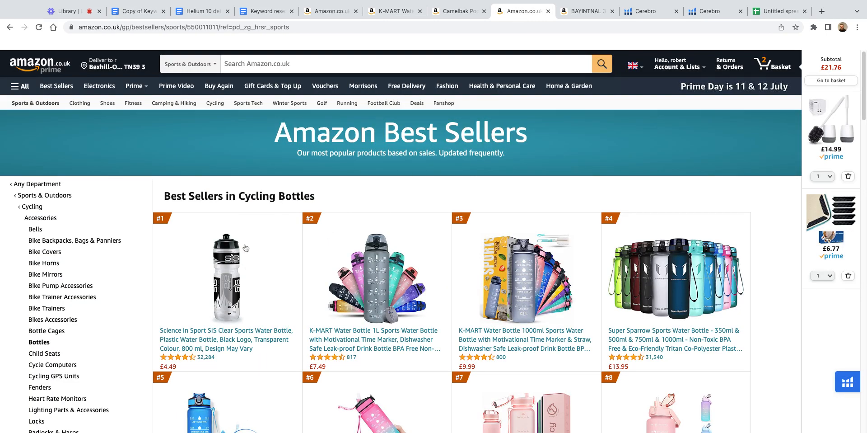
scroll(246, 248, down, 3)
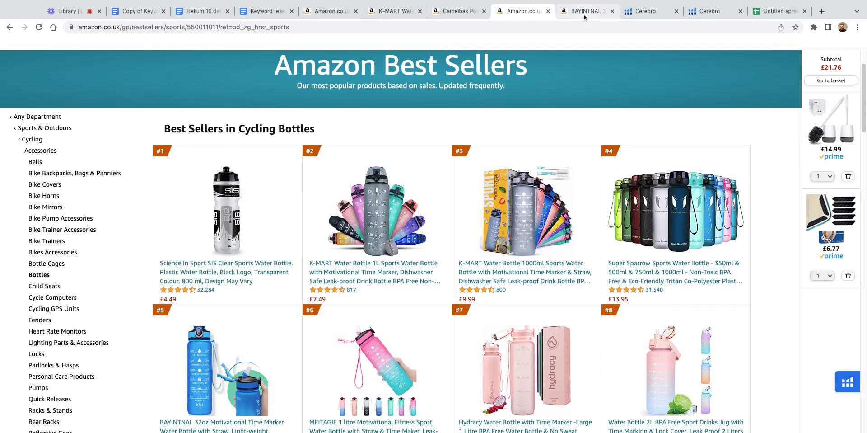
click(460, 11)
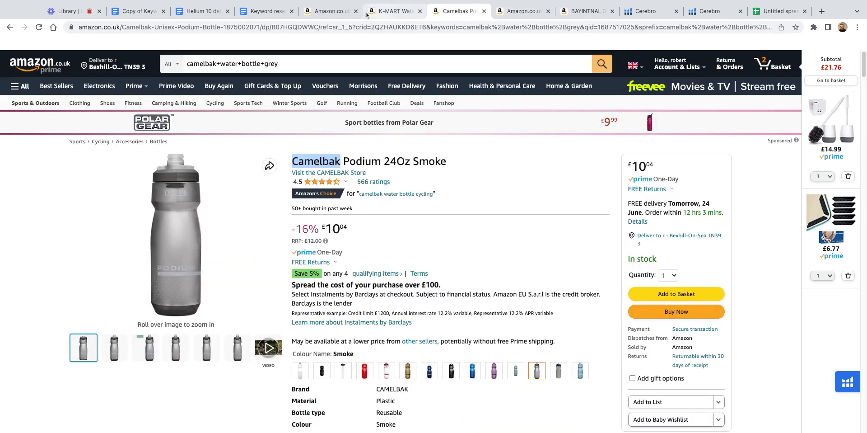
click(332, 11)
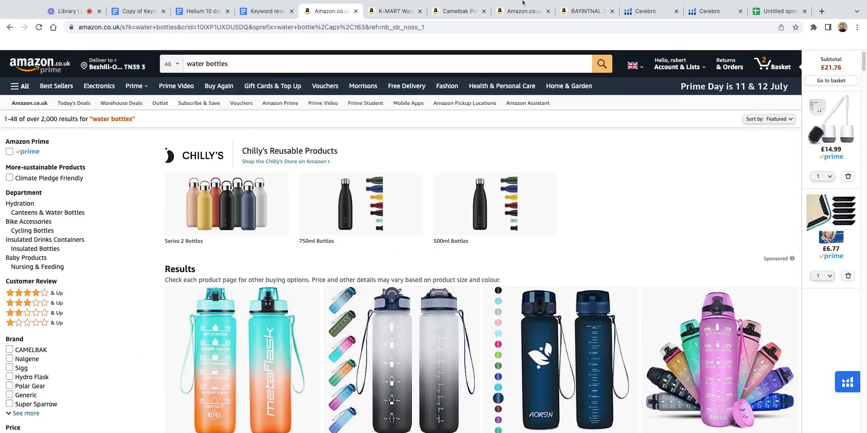
click(520, 11)
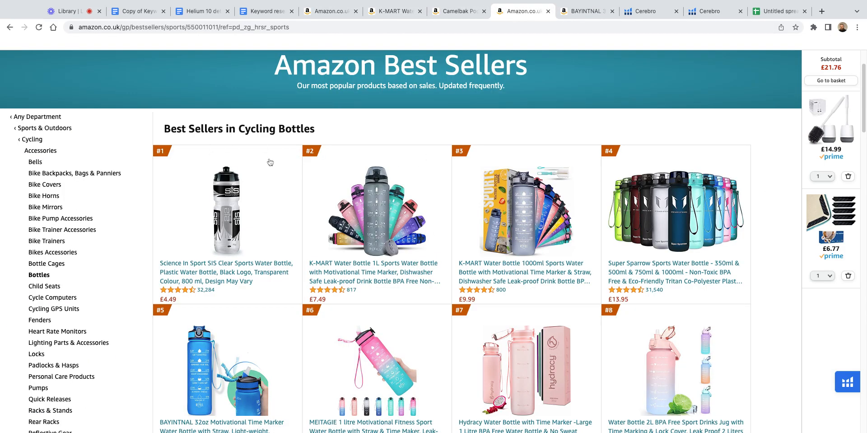
drag(240, 131, 341, 138)
click(352, 132)
scroll(352, 132, down, 1)
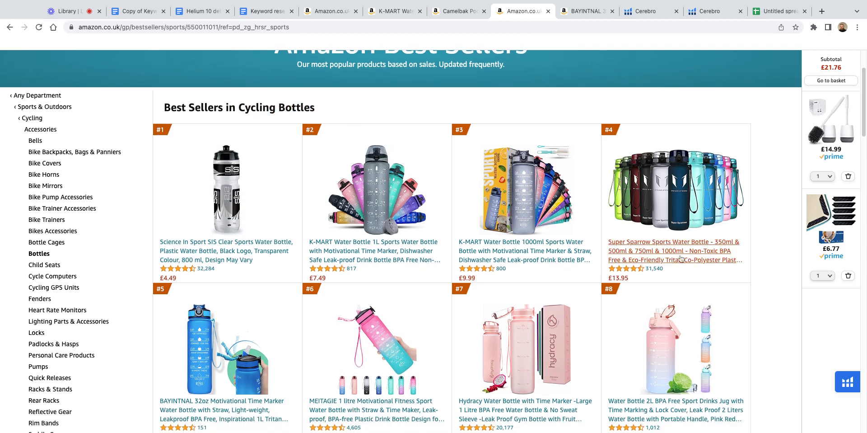
scroll(587, 278, down, 1)
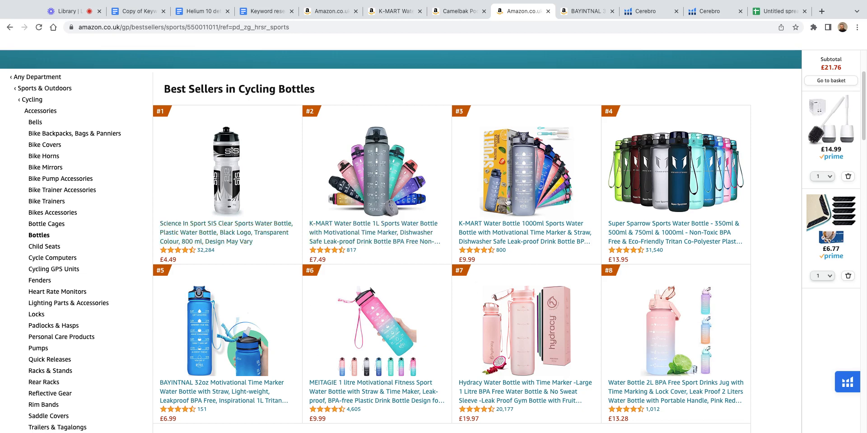
scroll(256, 315, down, 1)
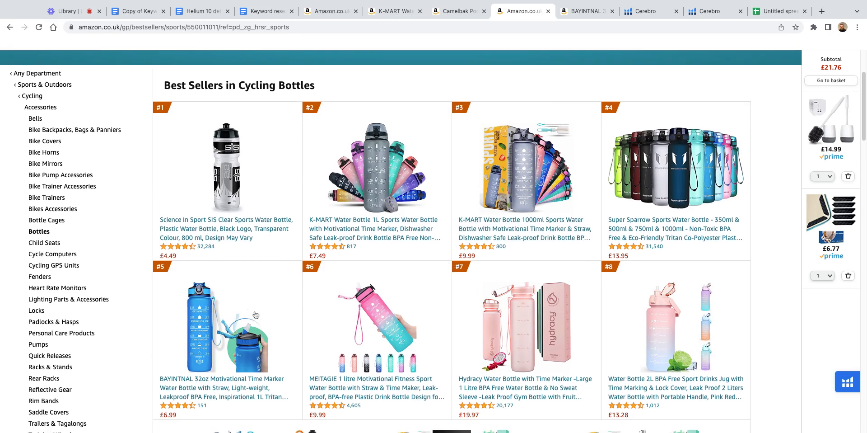
Step: View the BAYINTNAL 32oz water bottle listing and switch to the Cerebro tool in Helium 10
click(579, 12)
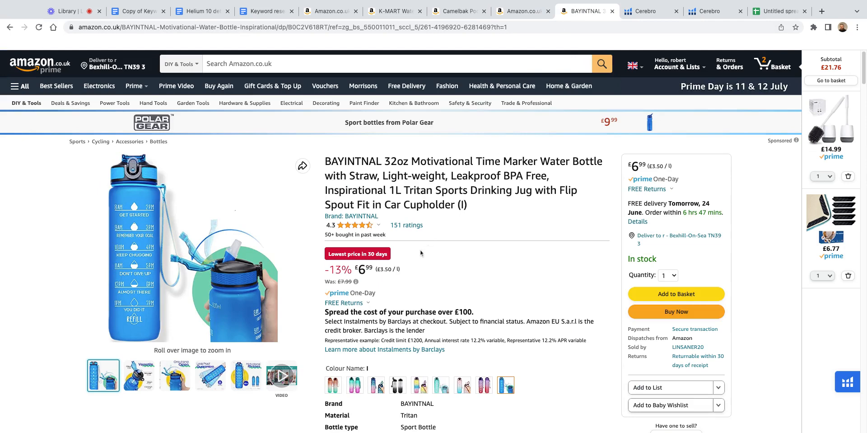
click(654, 14)
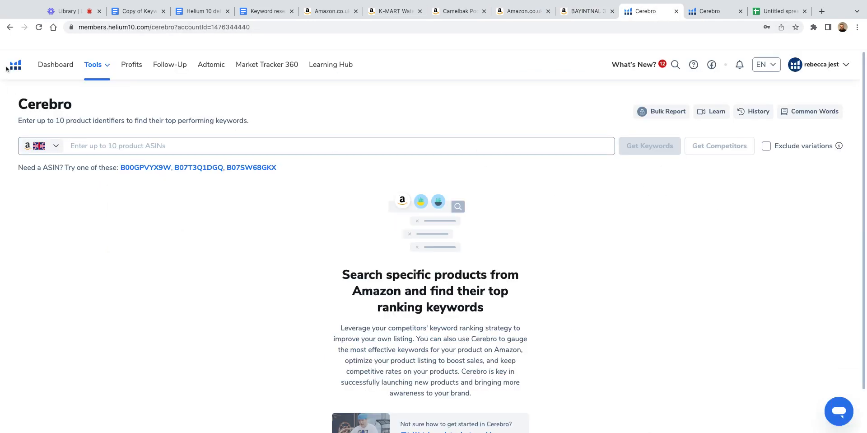
Step: Skim the opening pages of the Helium 10 detailed Guide, then view the Keyword research guide's Cerebro steps
click(204, 12)
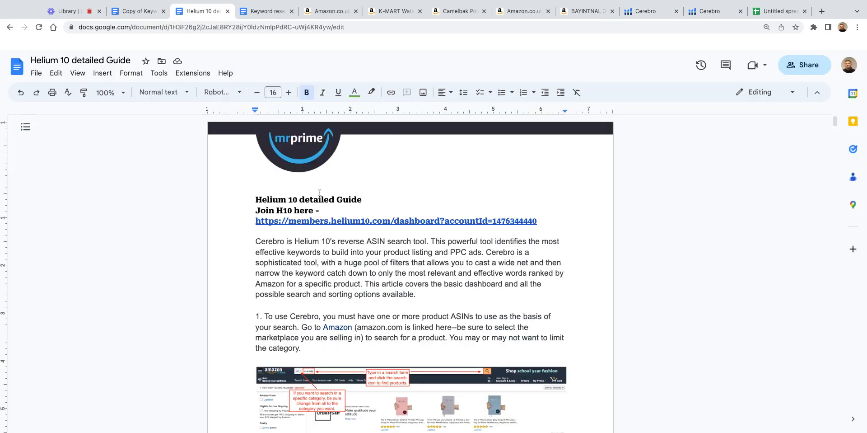
scroll(329, 236, down, 2)
scroll(328, 236, down, 20)
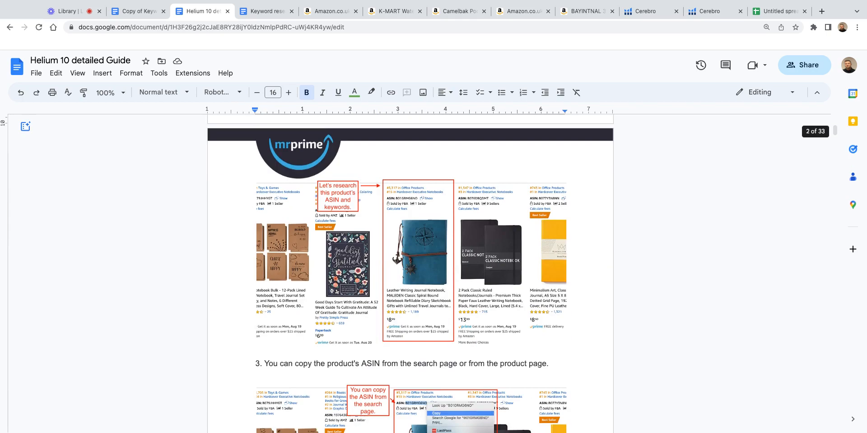
scroll(338, 240, down, 11)
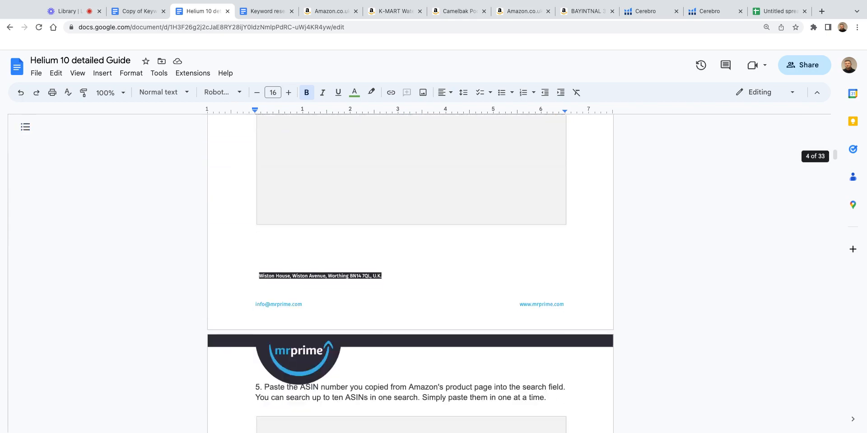
scroll(337, 239, up, 20)
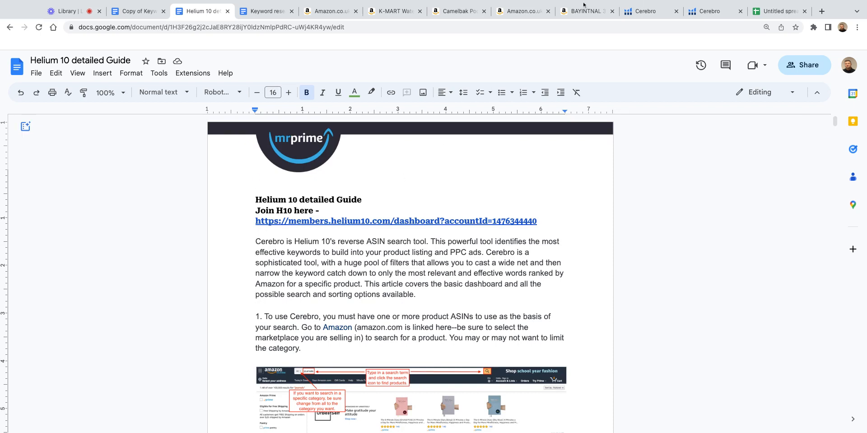
click(267, 10)
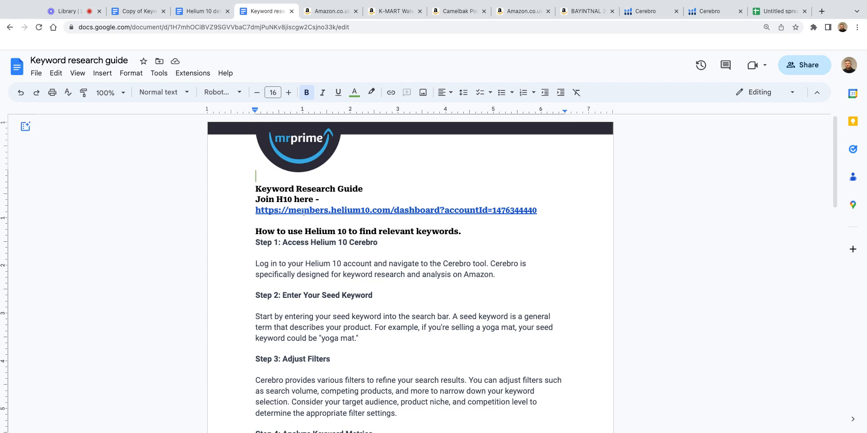
Step: Return to the empty Cerebro search and look over the full list of Helium 10 tools
click(654, 12)
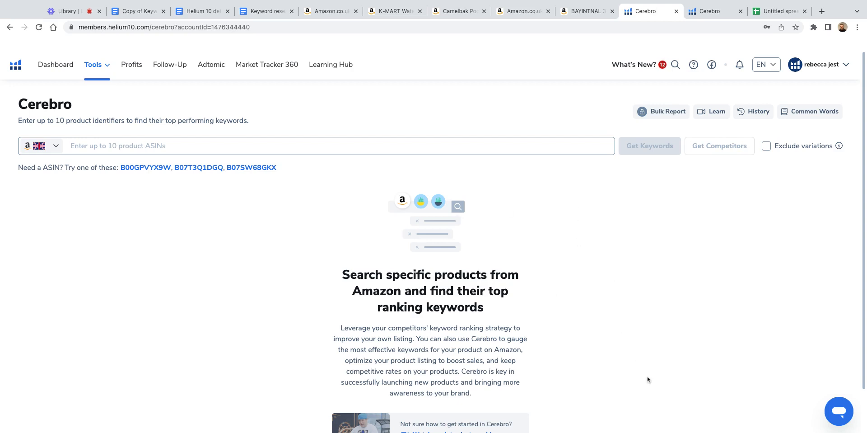
click(125, 148)
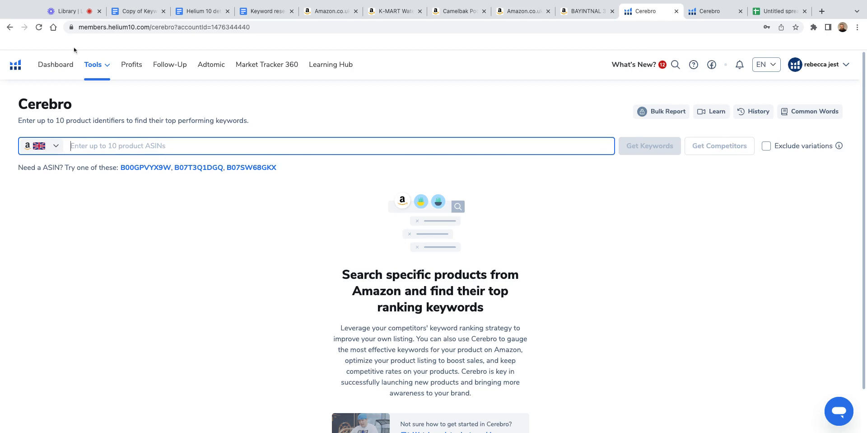
click(96, 68)
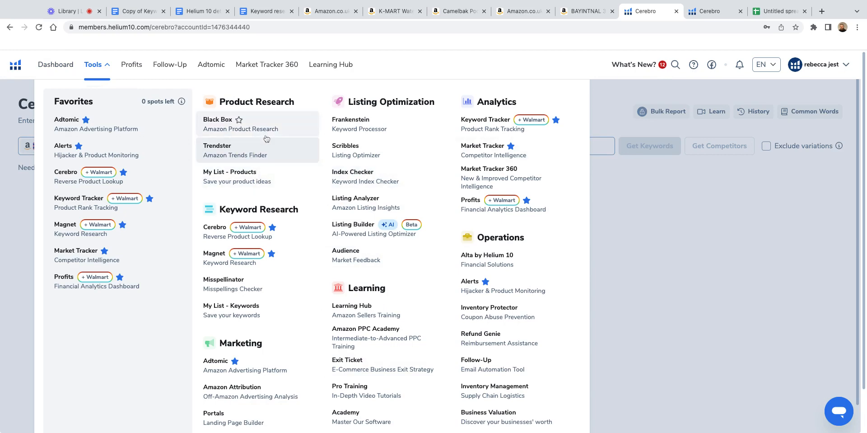
click(724, 223)
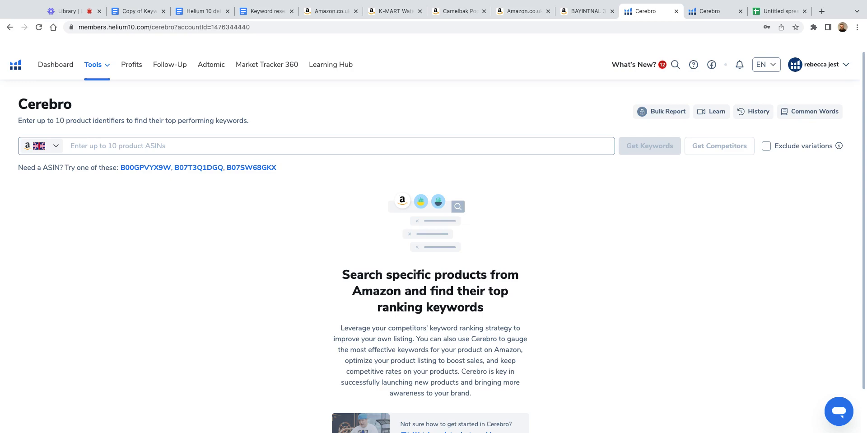
Step: Copy the ASIN B0C2V618RT from the product information of the BAYINTNAL water bottle listing
click(534, 13)
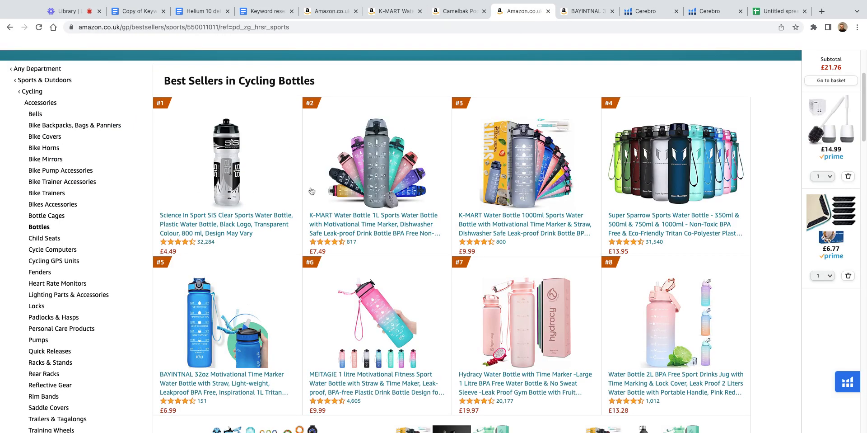
click(582, 11)
scroll(295, 277, down, 10)
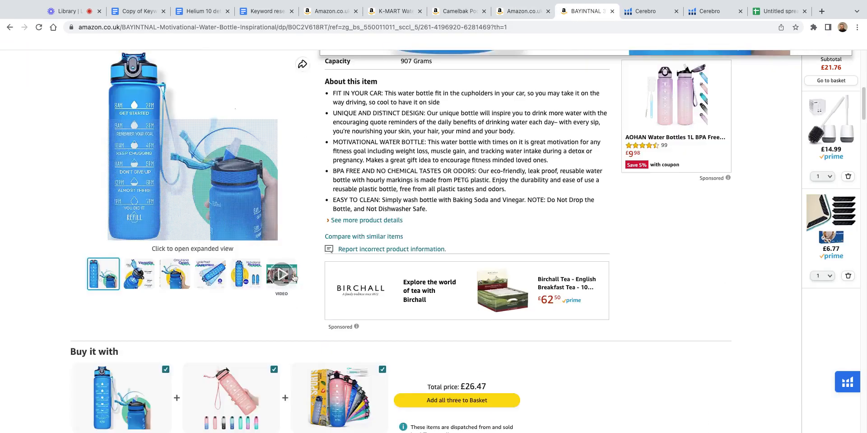
scroll(295, 277, down, 15)
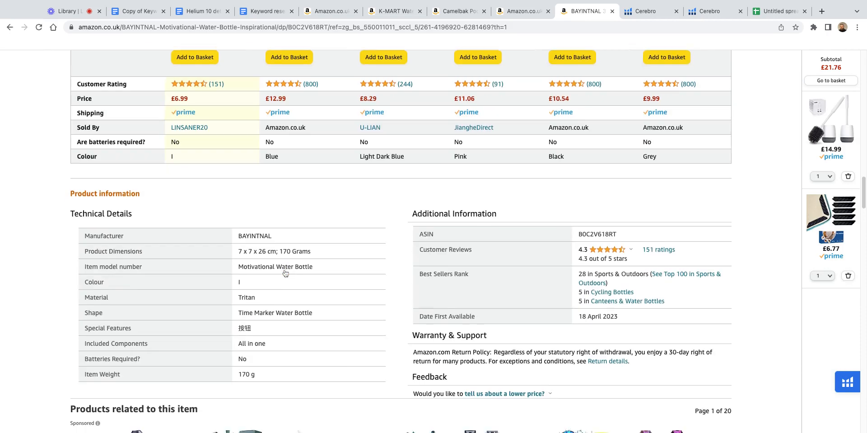
scroll(286, 272, down, 2)
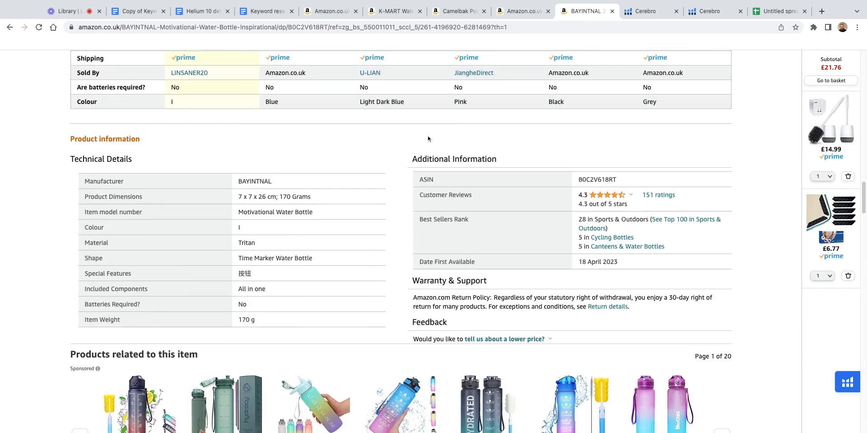
double_click(591, 179)
key(super+c)
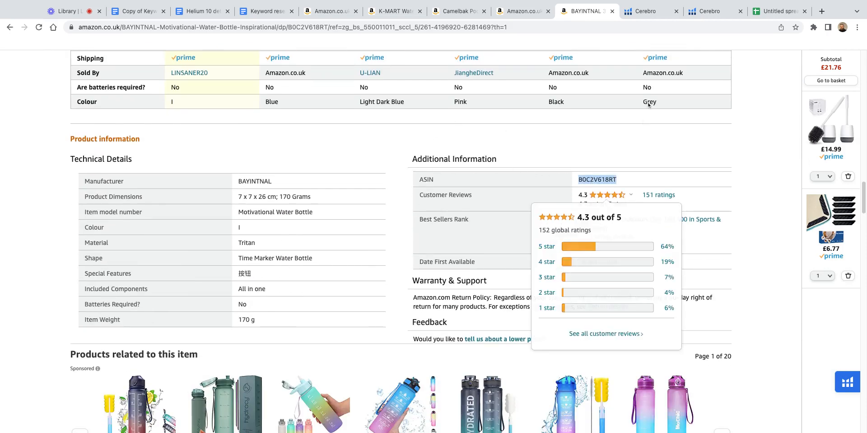
Step: Add the copied ASIN B0C2V618RT to the Cerebro product search
click(650, 13)
click(136, 152)
key(super+v)
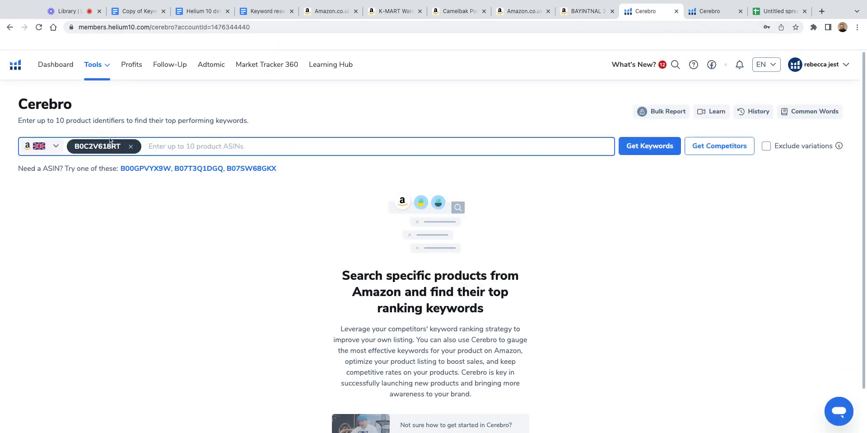
Step: Compare the single-ASIN Cerebro search with the prepared five-ASIN search and examine its filtered keyword table
click(710, 11)
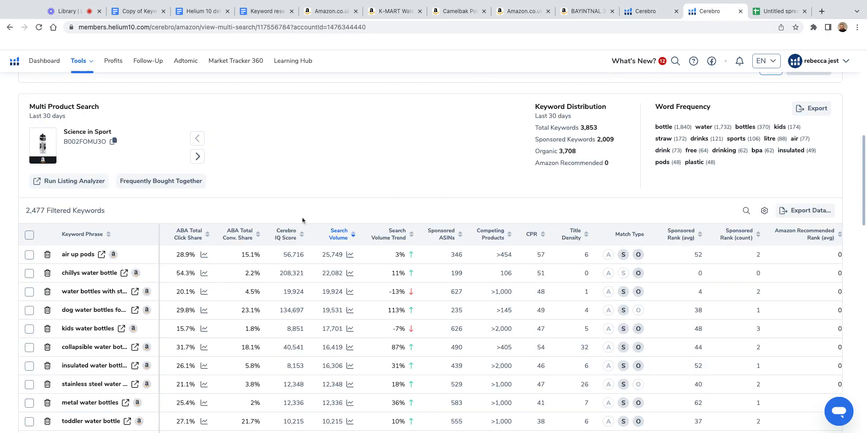
scroll(229, 157, up, 10)
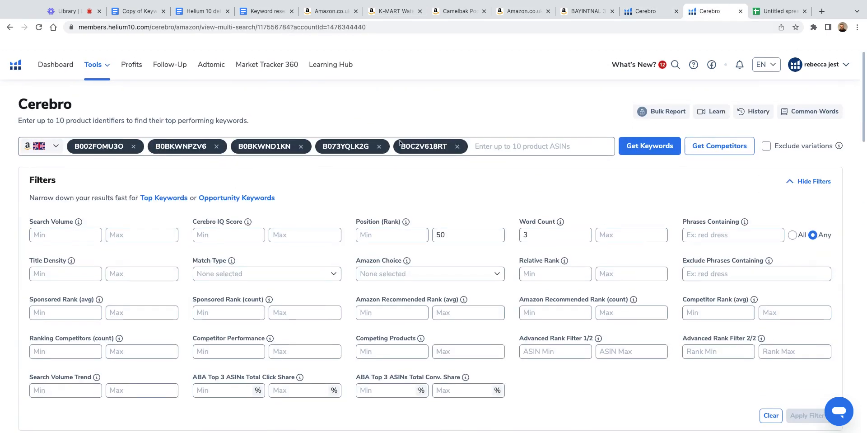
click(646, 12)
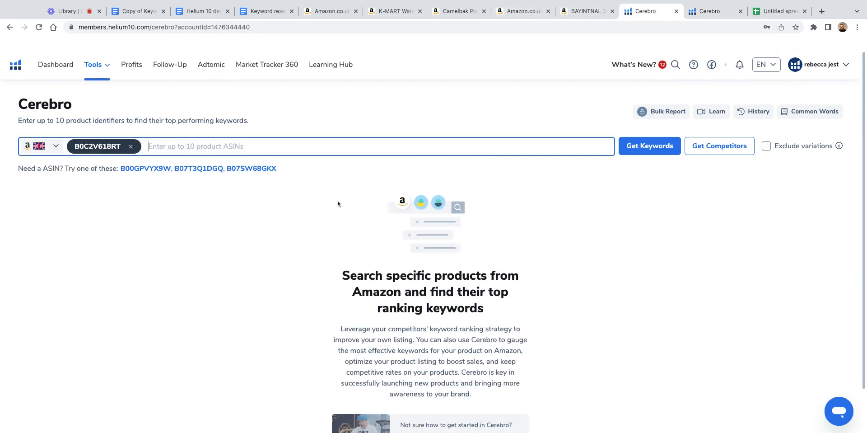
click(710, 14)
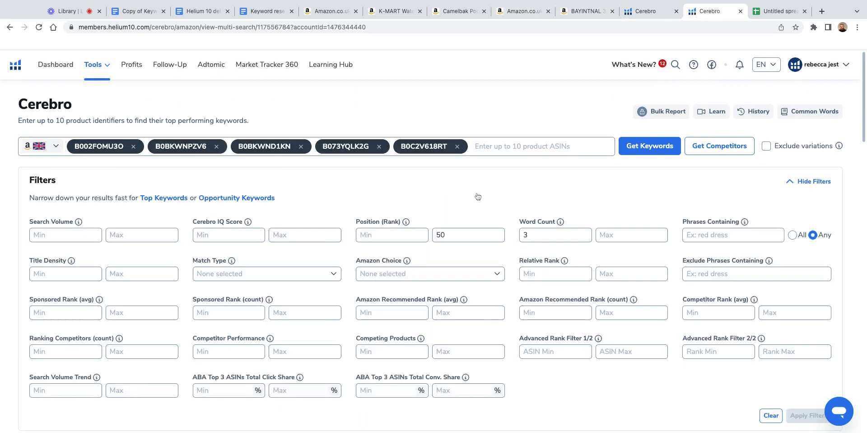
scroll(402, 203, down, 10)
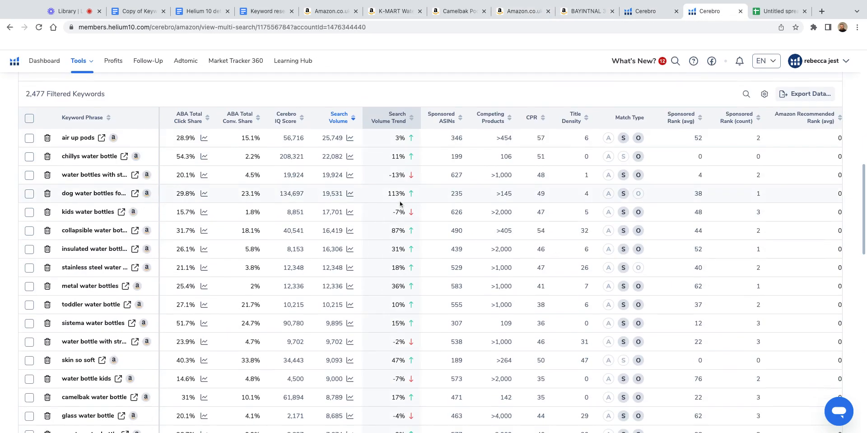
scroll(400, 201, up, 1)
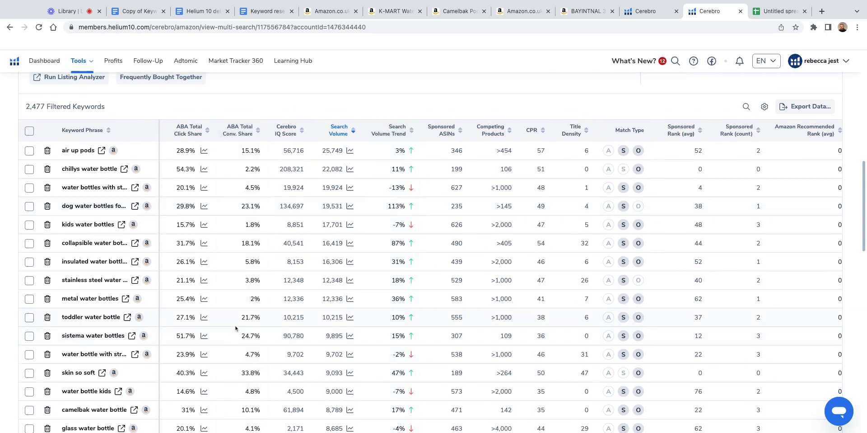
click(646, 16)
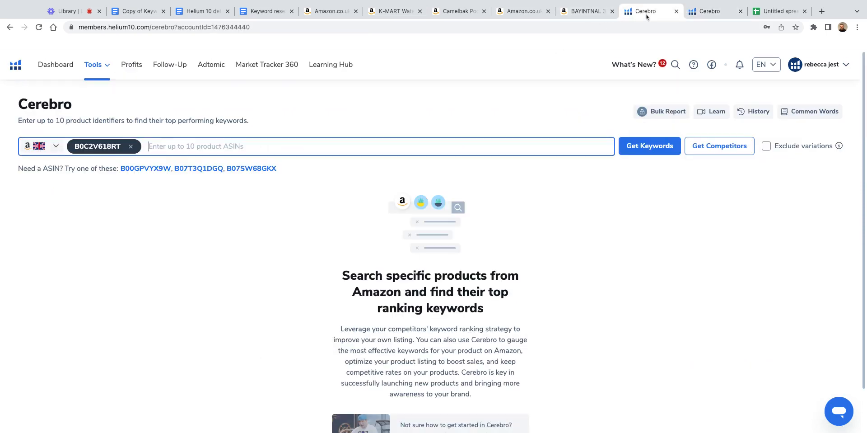
key(ctrl+Tab)
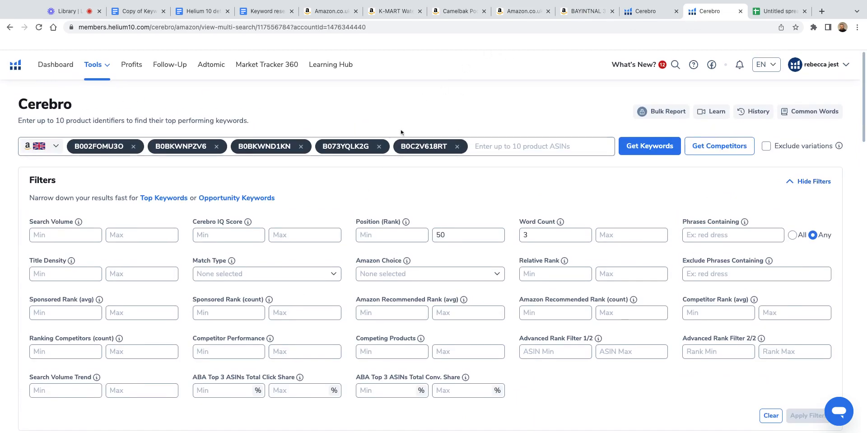
Step: Switch to Amazon's "water bottles" search results and look over the first rows of competing products
click(330, 11)
scroll(454, 222, down, 4)
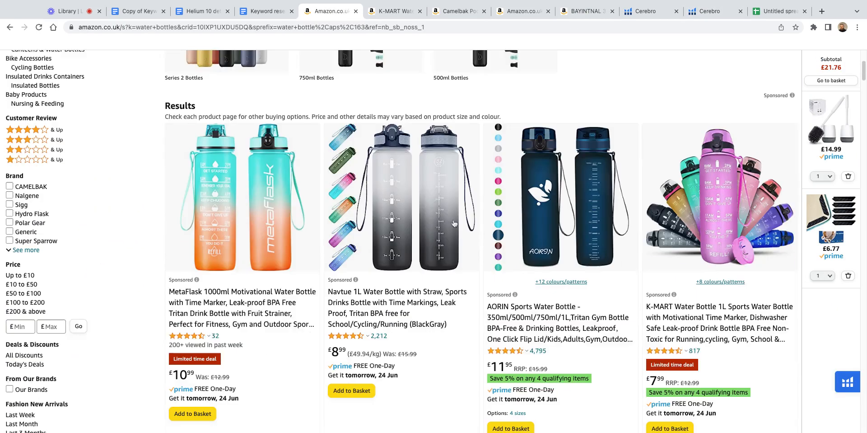
scroll(454, 223, down, 8)
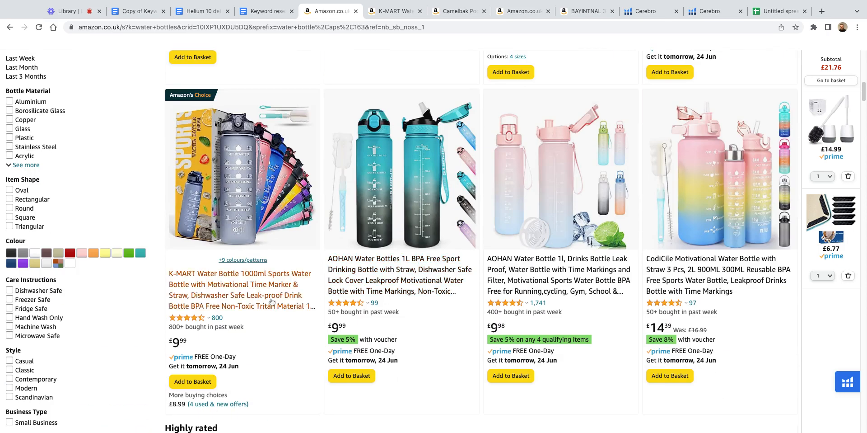
scroll(270, 264, up, 10)
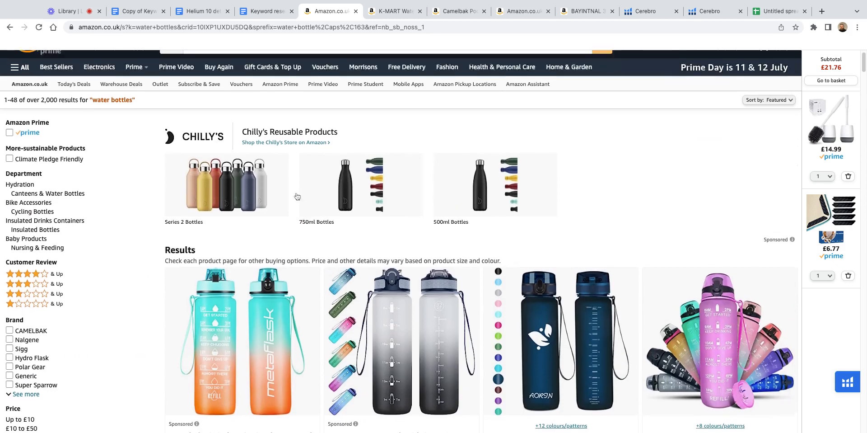
scroll(297, 196, up, 1)
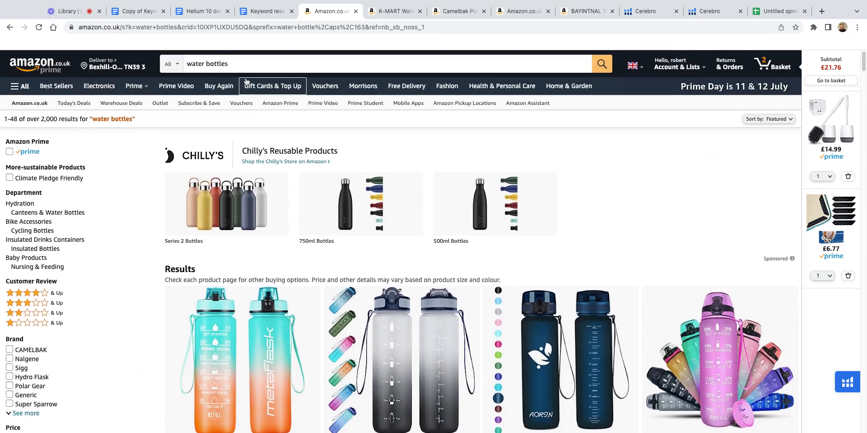
Step: Return to the five-ASIN Cerebro results and examine the keyword summary and the maximum Position (Rank) filter
click(721, 9)
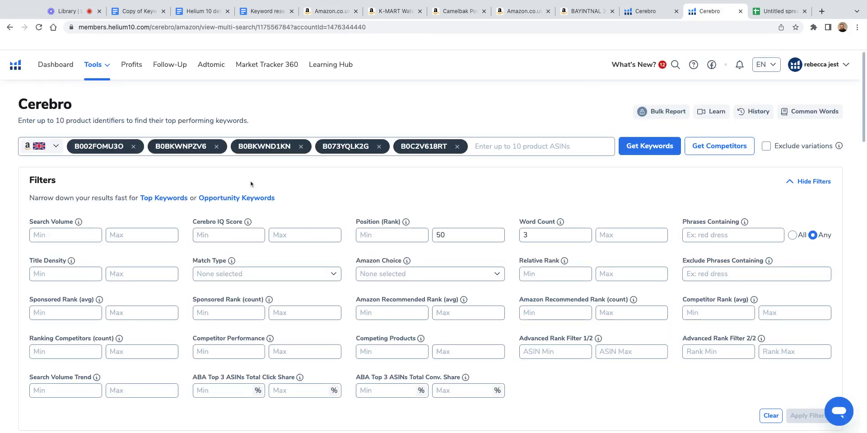
scroll(218, 198, down, 6)
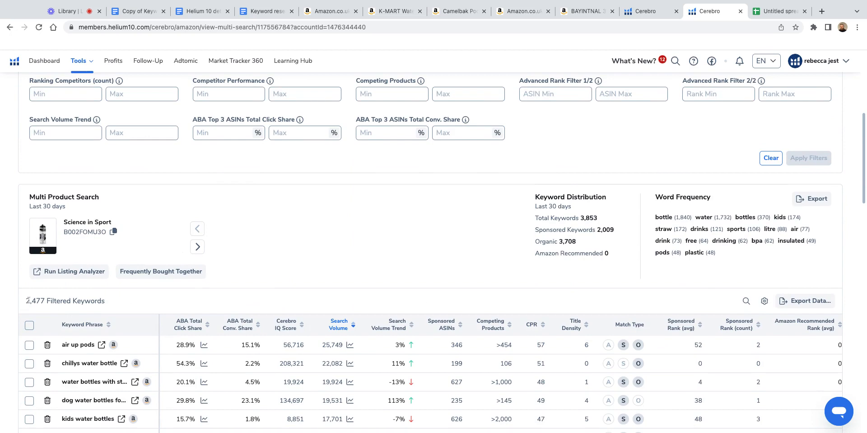
scroll(348, 216, up, 2)
scroll(347, 214, up, 2)
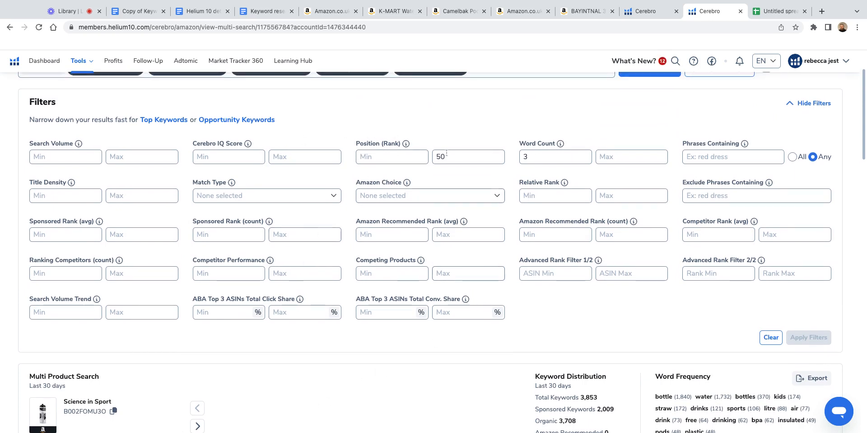
click(471, 155)
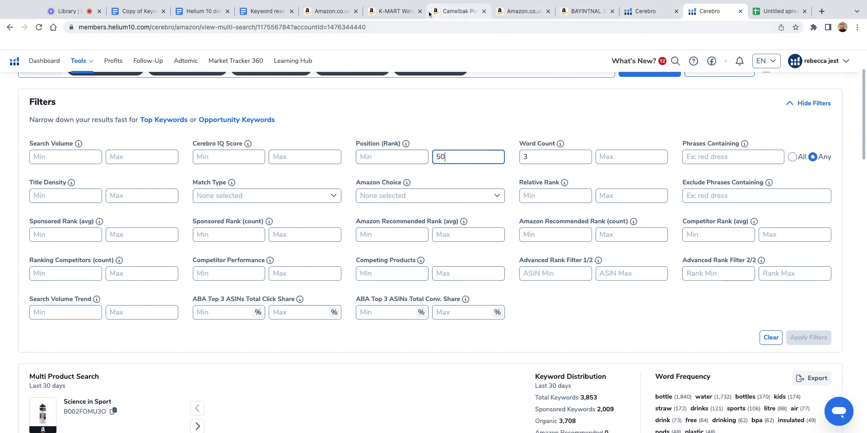
Step: Revisit the Amazon "water bottles" results and examine how products are positioned further down the page
click(331, 13)
scroll(264, 339, down, 10)
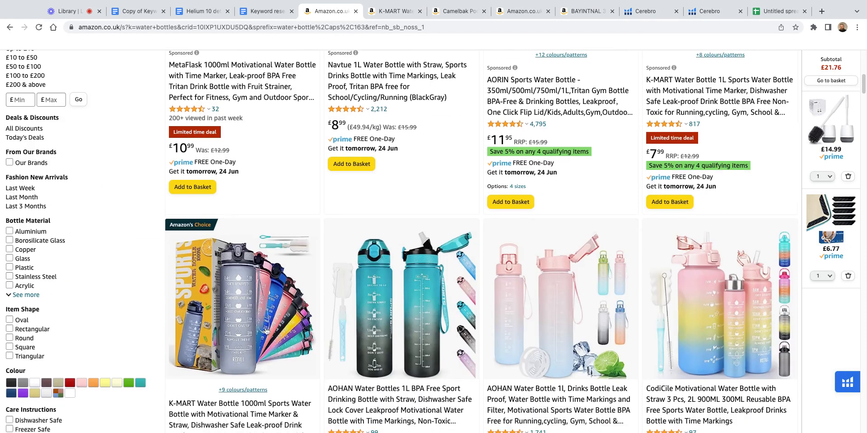
scroll(251, 300, down, 1)
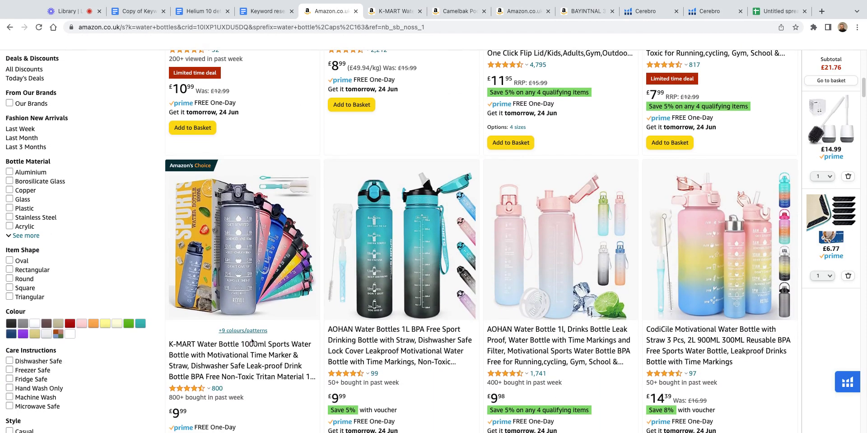
scroll(478, 291, down, 10)
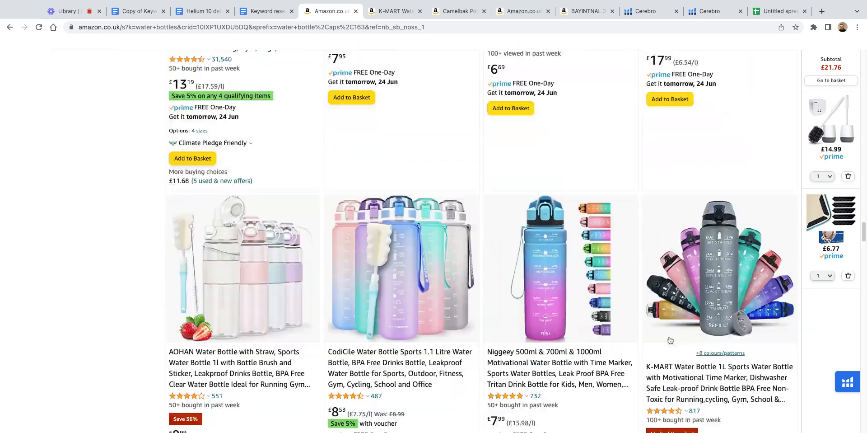
scroll(651, 322, up, 20)
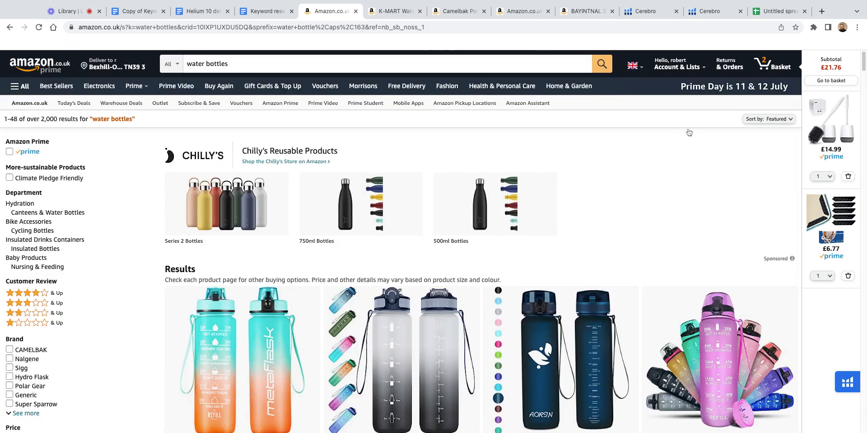
Step: Return to the five-ASIN Cerebro results and examine the maximum Position (Rank) and minimum Word Count filters
click(710, 11)
scroll(528, 249, up, 3)
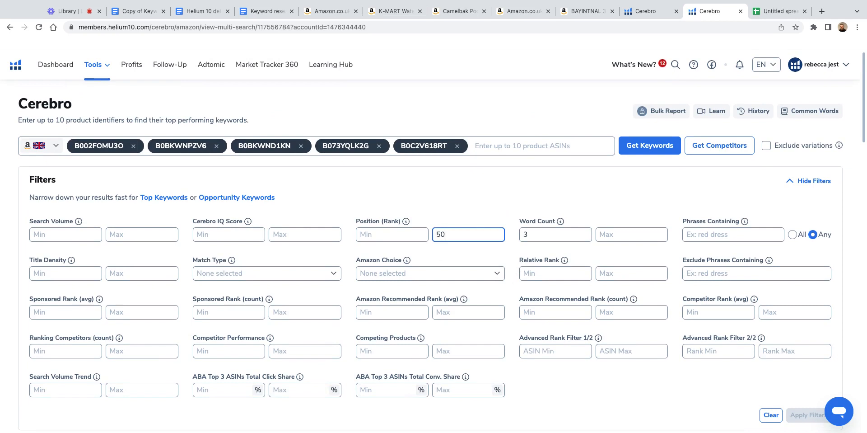
scroll(434, 271, down, 1)
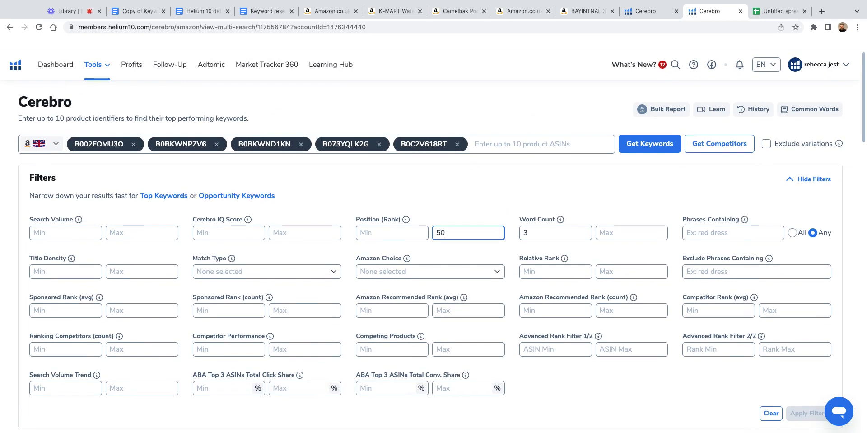
drag(473, 233, 434, 232)
click(550, 227)
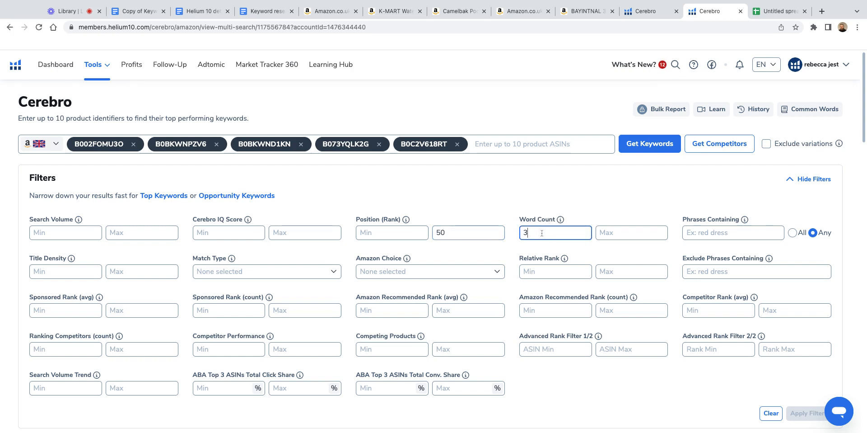
click(338, 10)
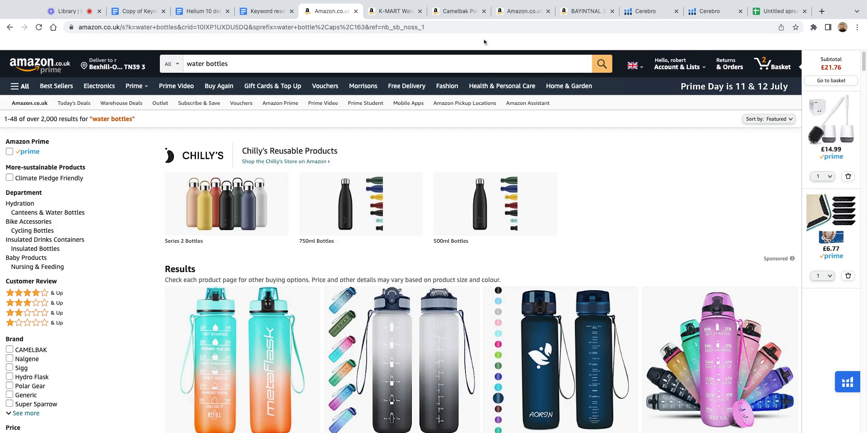
click(660, 11)
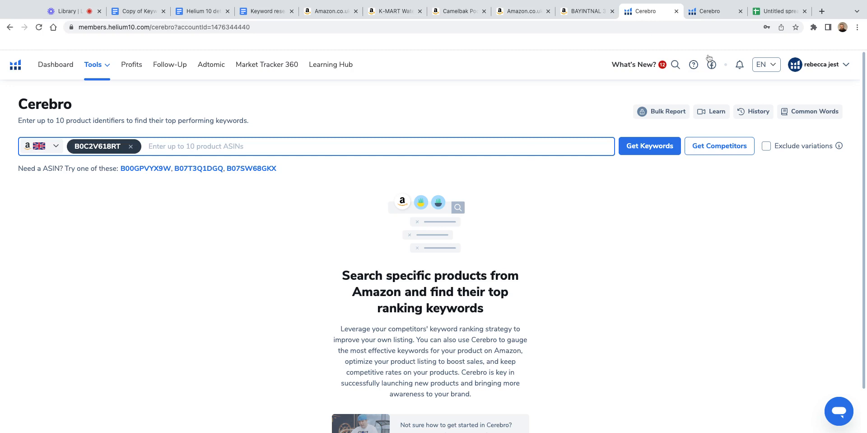
click(710, 11)
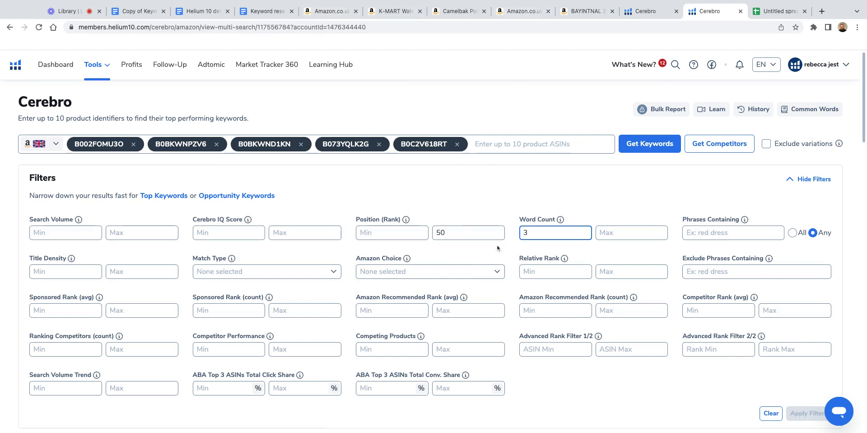
double_click(535, 231)
click(556, 231)
scroll(561, 251, down, 2)
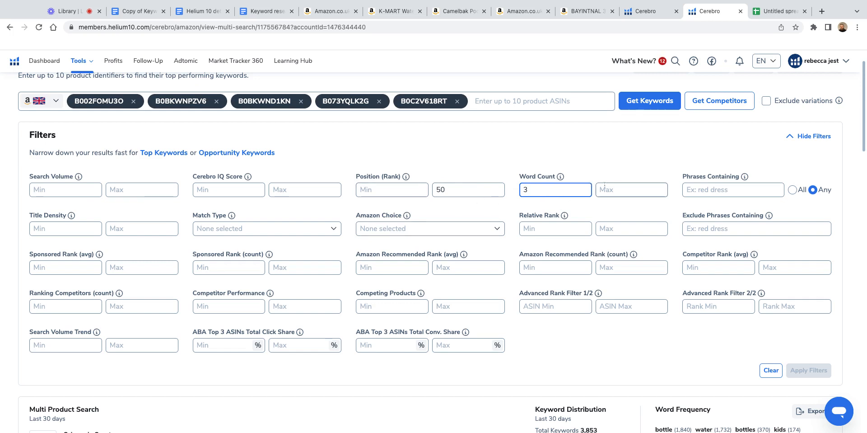
Step: Browse the filtered keyword table and widen the Keyword Phrase column to read the full phrases
scroll(299, 243, down, 7)
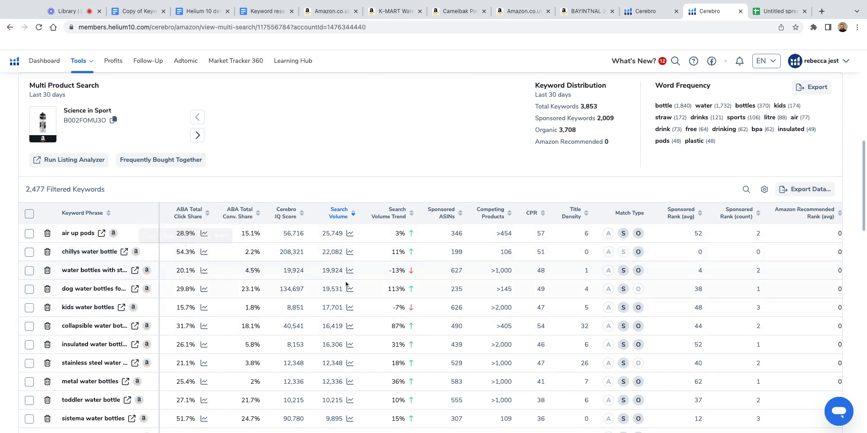
scroll(345, 283, down, 8)
scroll(345, 283, down, 7)
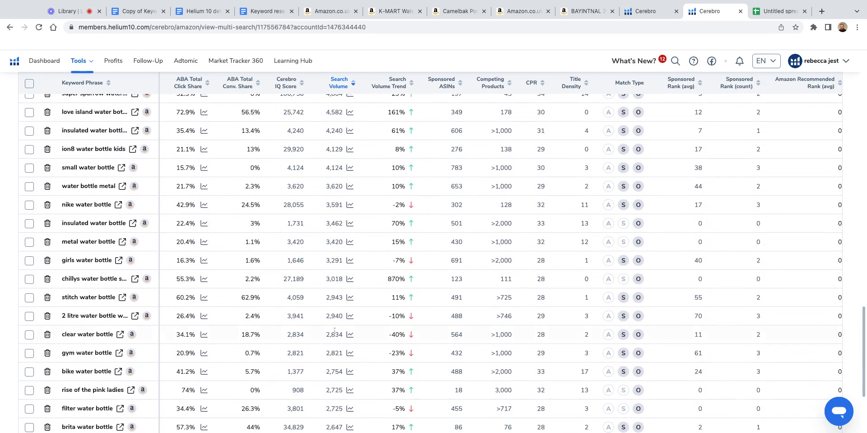
scroll(65, 253, up, 1)
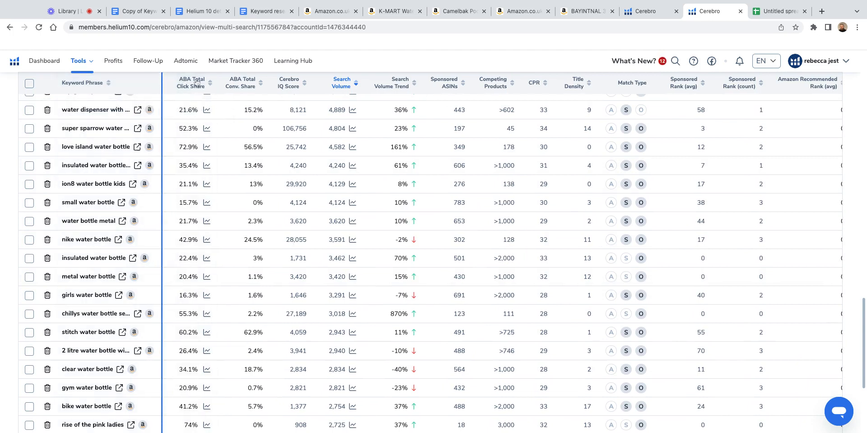
double_click(159, 83)
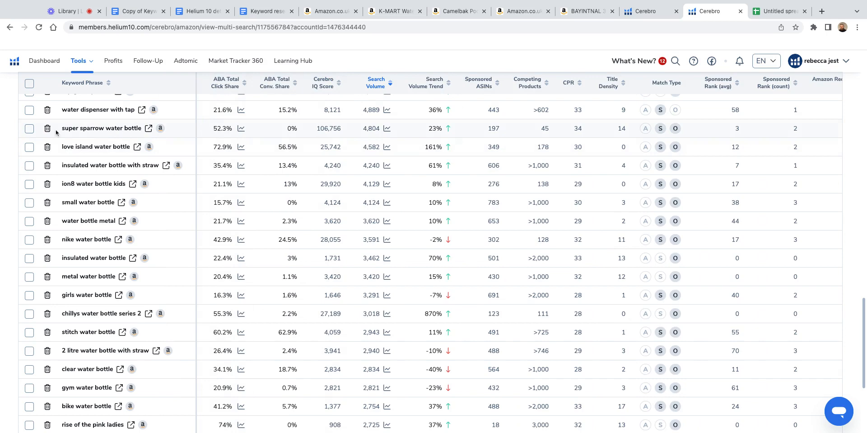
Step: Review the filter settings again and examine the Keyword Distribution and Word Frequency summaries above the keyword table
scroll(427, 166, up, 12)
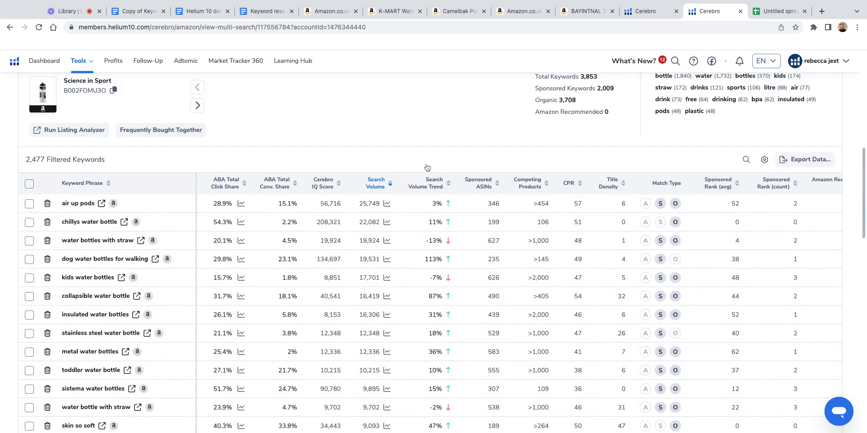
scroll(427, 168, up, 8)
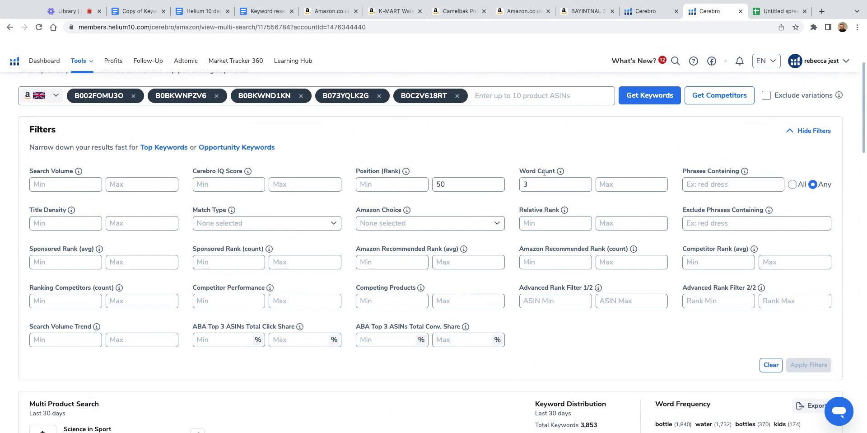
scroll(571, 132, up, 2)
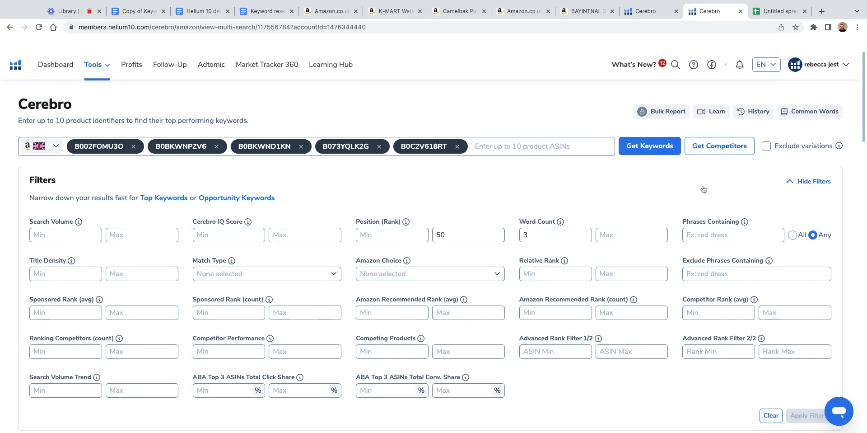
scroll(660, 193, down, 4)
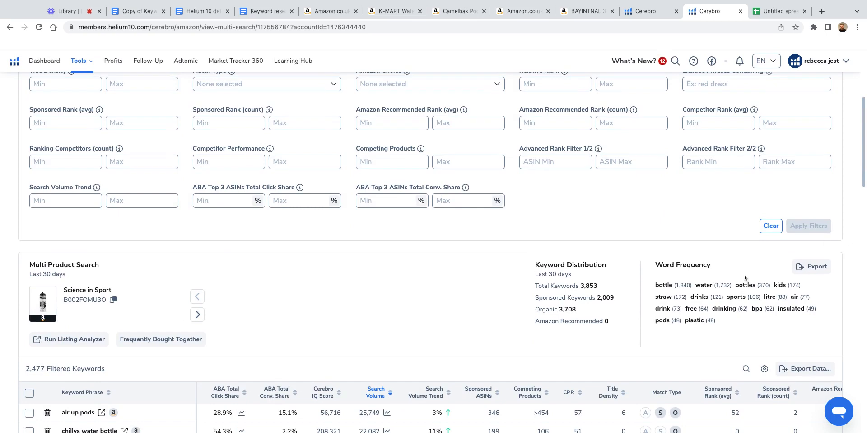
scroll(745, 277, down, 2)
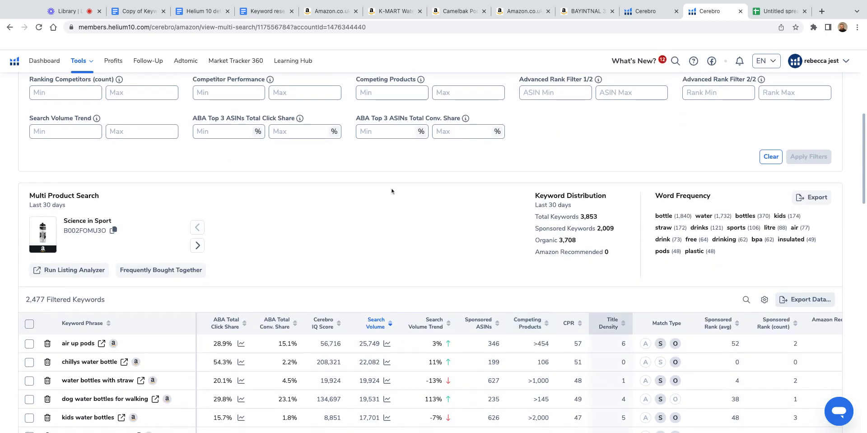
scroll(393, 187, down, 1)
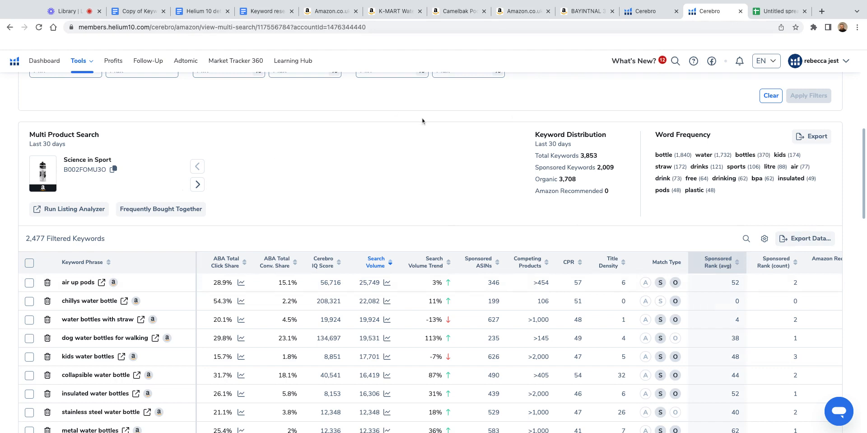
Step: Compare the 1-30 and Long tail sheets of the Google Sheets keyword spreadsheet with the Cerebro keyword table
click(777, 15)
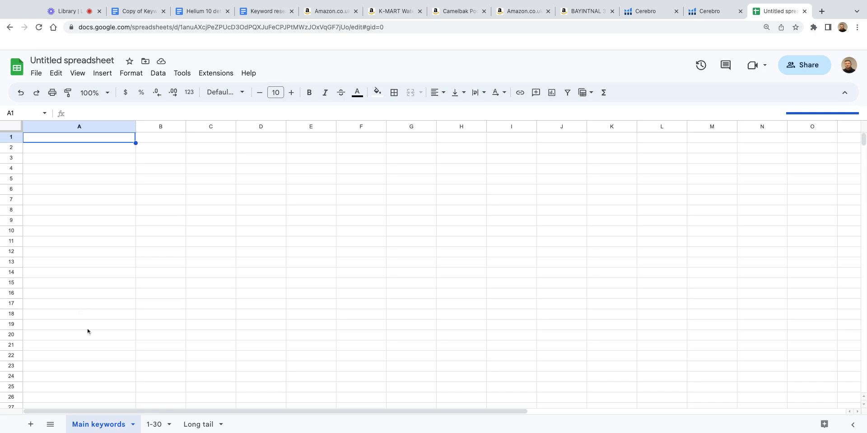
click(157, 425)
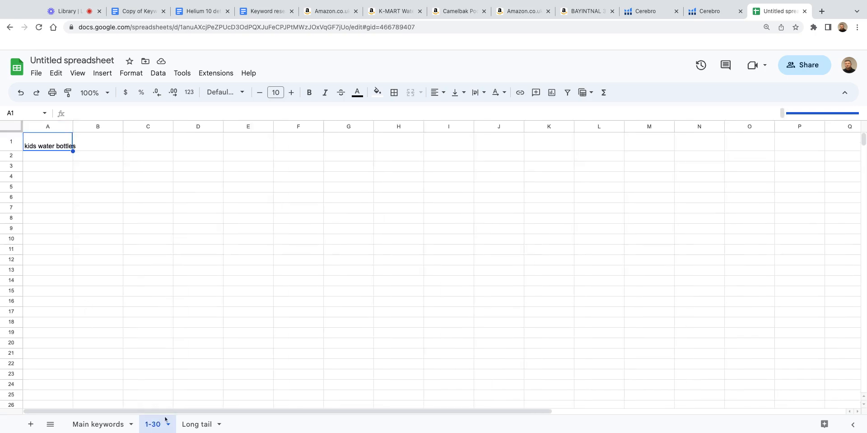
click(714, 11)
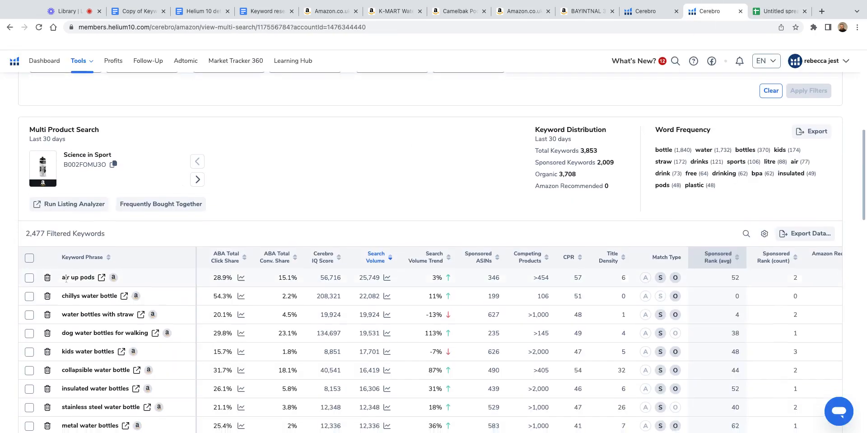
scroll(66, 278, down, 13)
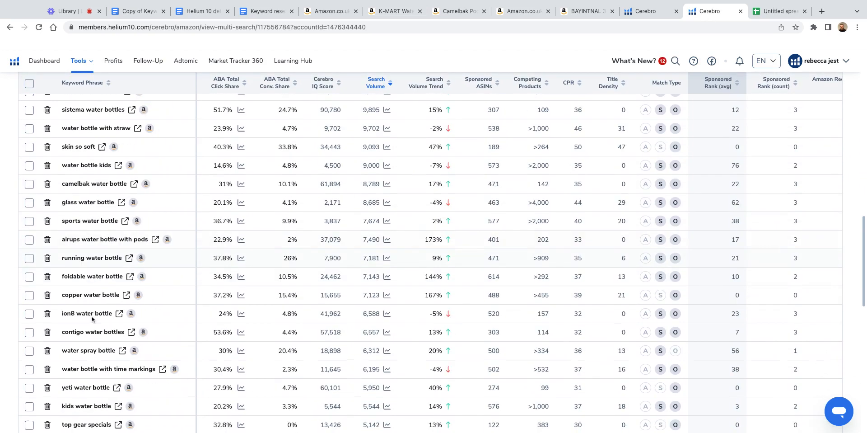
click(777, 11)
click(194, 425)
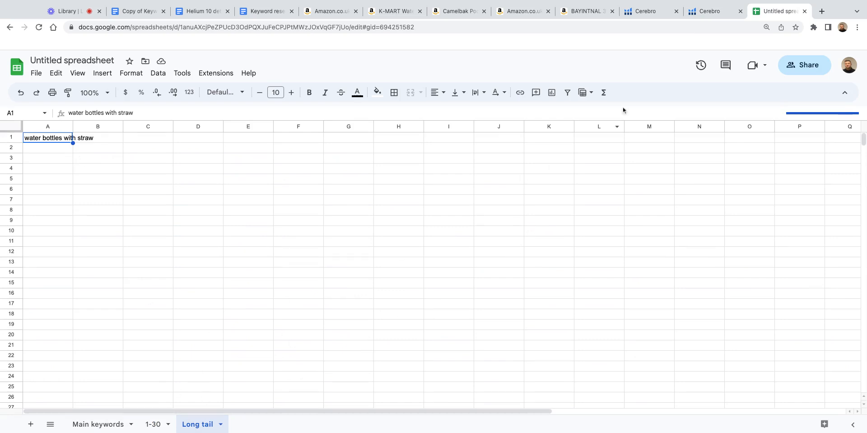
Step: In the five-ASIN Cerebro search, set the minimum Word Count to 2 and apply the filters
click(710, 11)
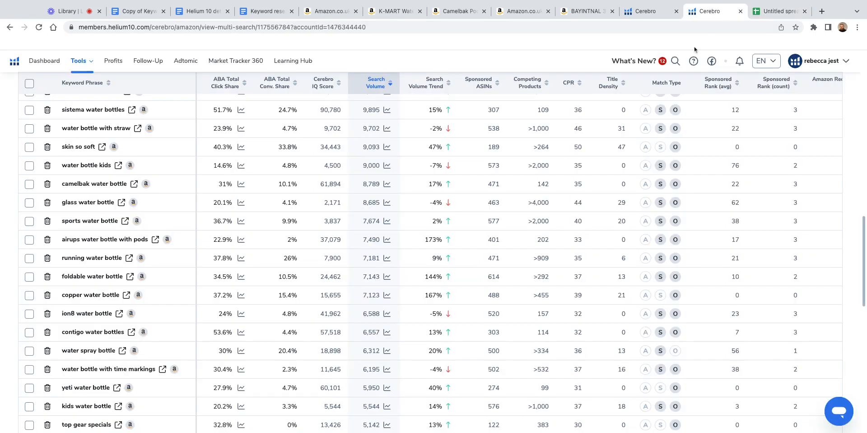
scroll(286, 242, up, 15)
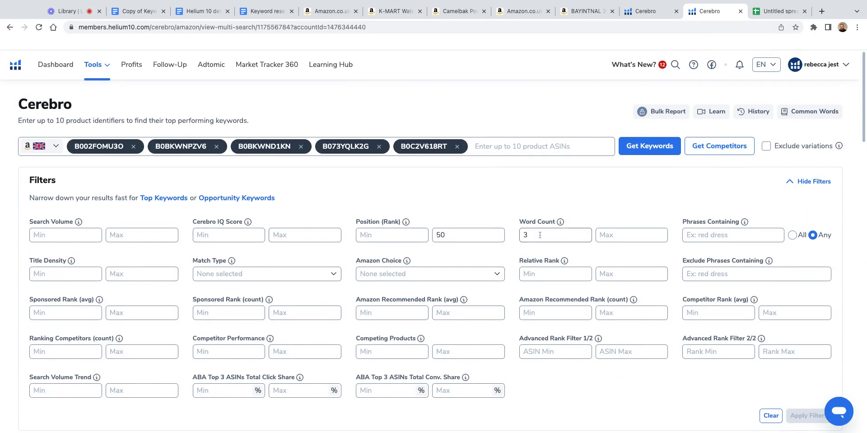
double_click(539, 235)
key(BackSpace)
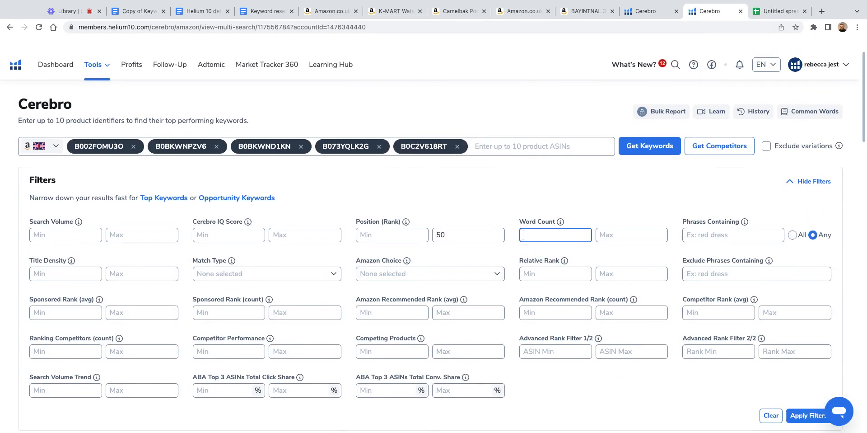
text(5)
scroll(562, 240, down, 1)
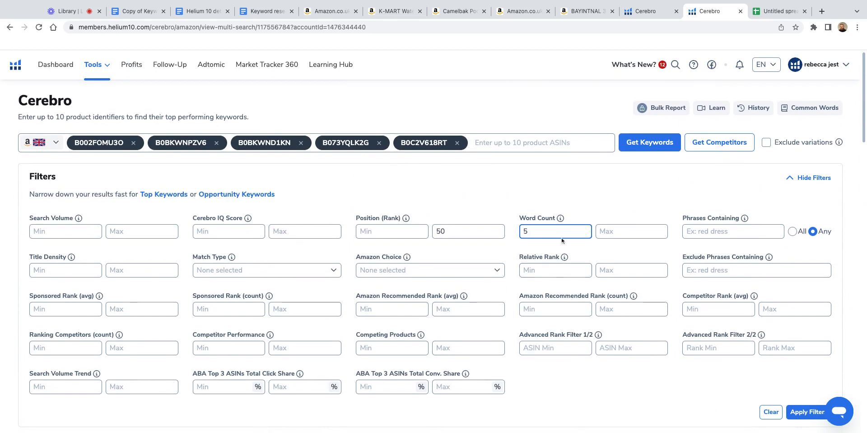
scroll(305, 327, down, 5)
scroll(46, 343, down, 2)
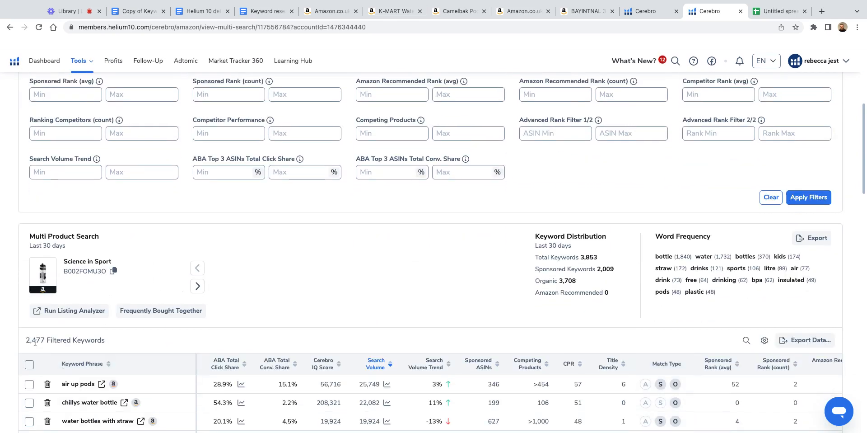
click(809, 197)
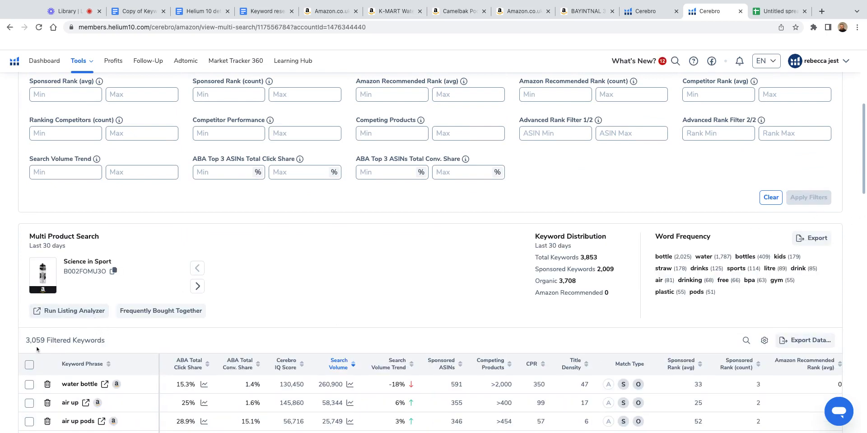
Step: Set the minimum Word Count to 5 and apply the filters to the five-ASIN search
scroll(514, 182, up, 5)
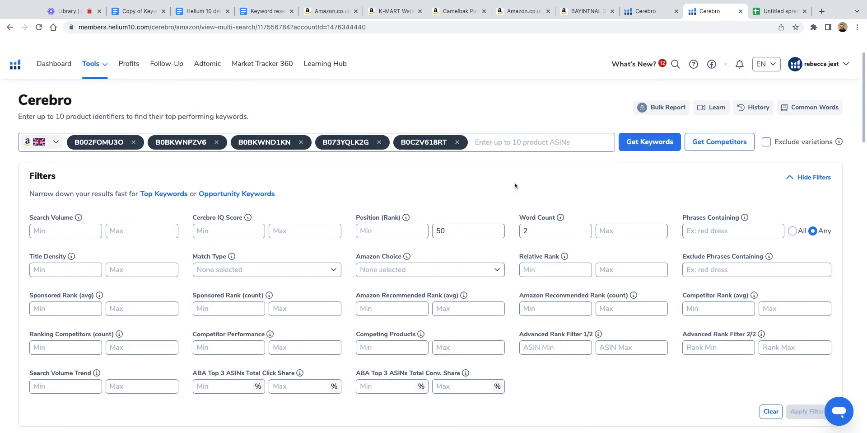
double_click(560, 229)
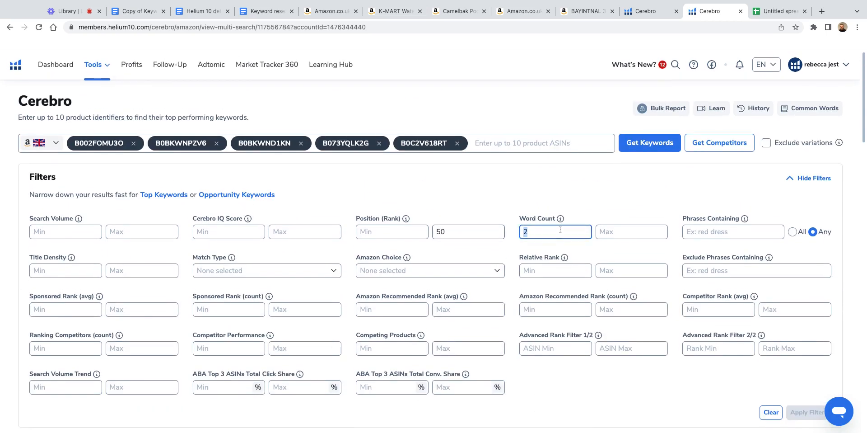
text(5)
scroll(489, 221, down, 4)
click(812, 245)
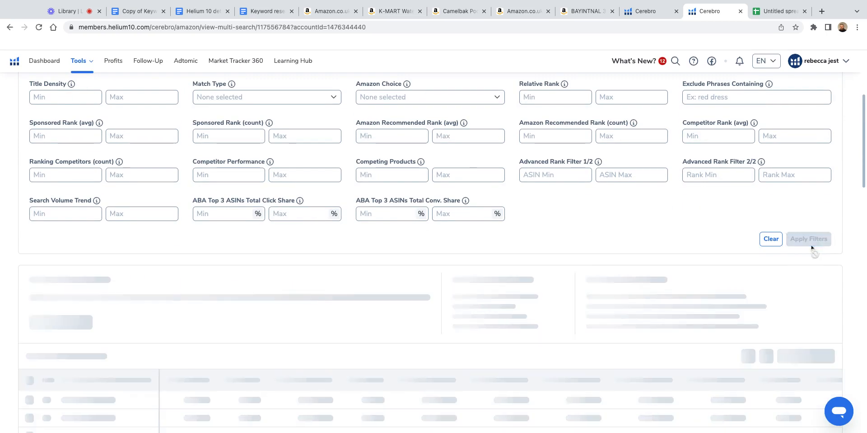
Step: Widen the Keyword Phrase column in the newly filtered table so the long-tail phrases can be read in full
scroll(194, 260, down, 1)
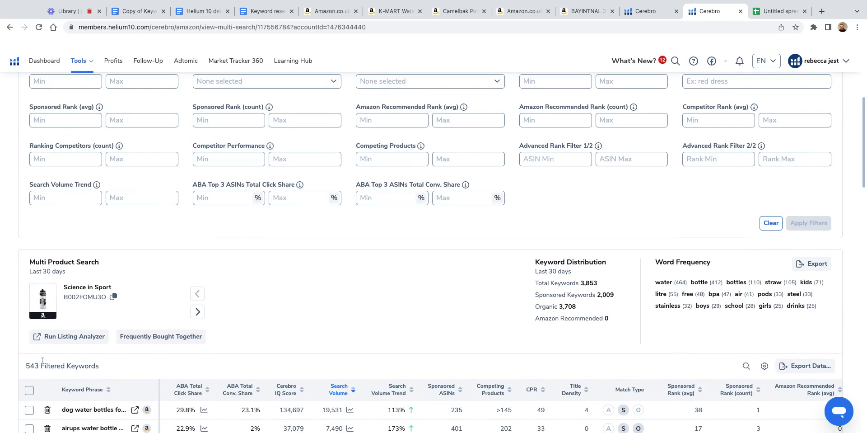
scroll(63, 363, down, 1)
scroll(57, 359, down, 3)
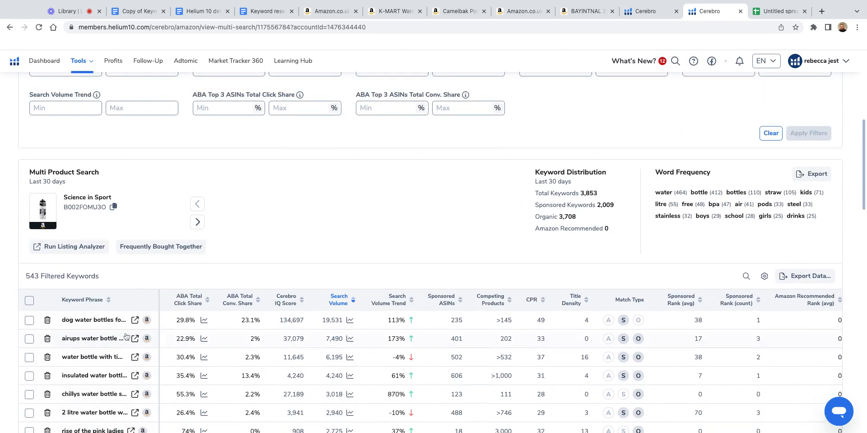
scroll(386, 235, down, 5)
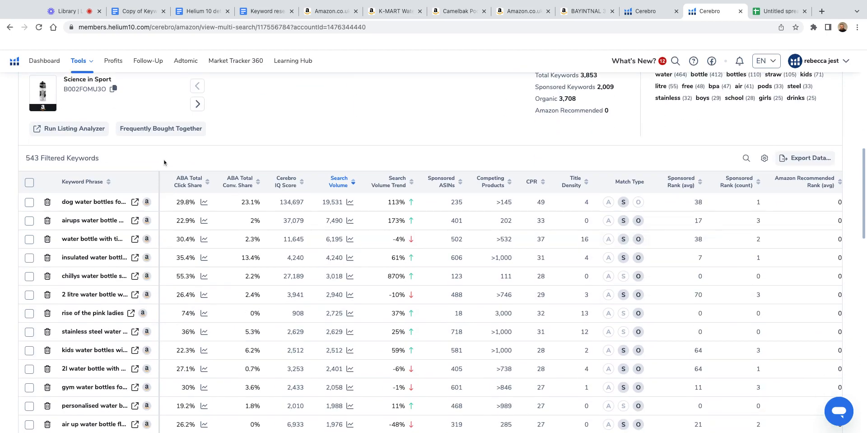
drag(159, 181, 206, 181)
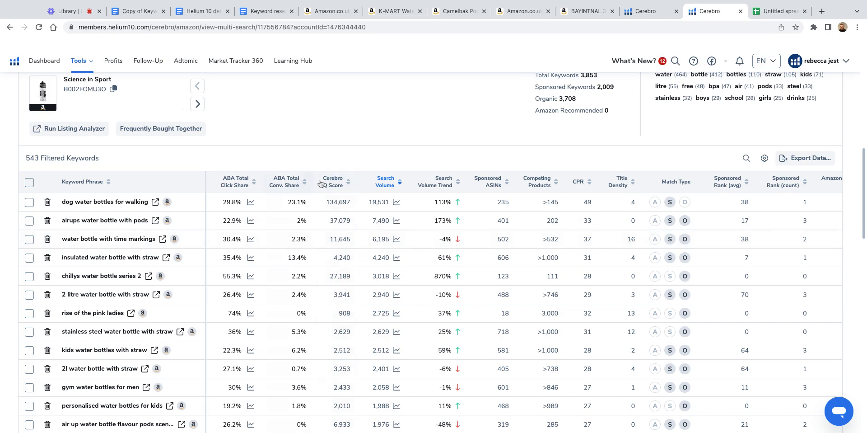
Step: Filter the five-ASIN search to a minimum Word Count of 3 and widen the Keyword Phrase column in the results
scroll(375, 138, up, 7)
click(537, 138)
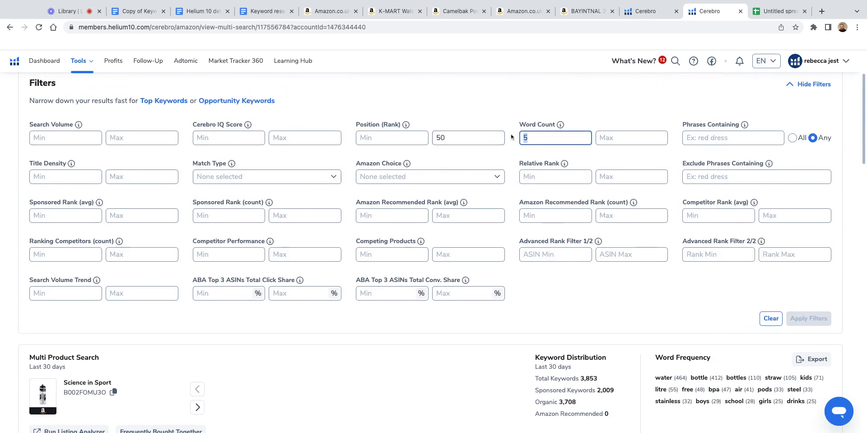
click(808, 318)
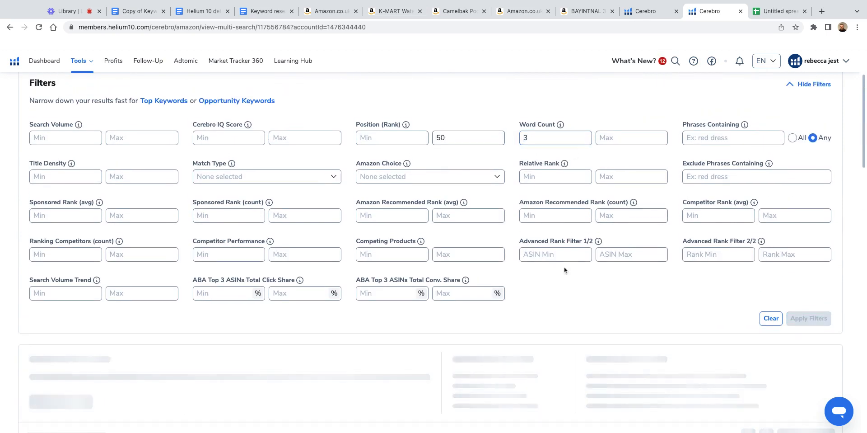
scroll(447, 178, down, 7)
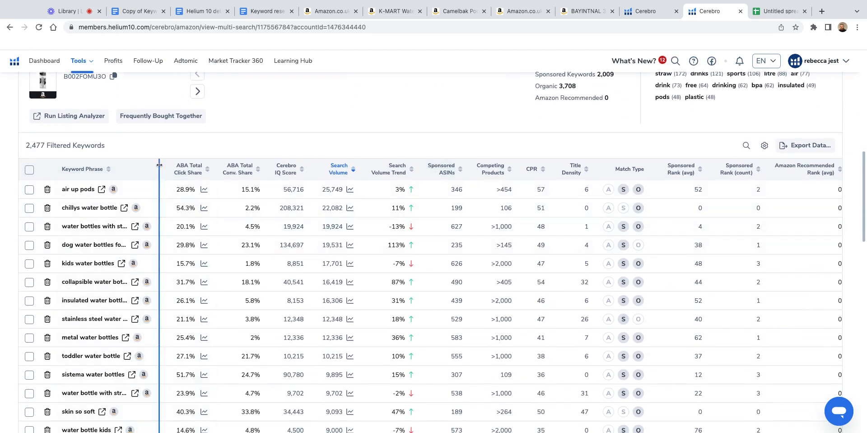
drag(159, 169, 198, 168)
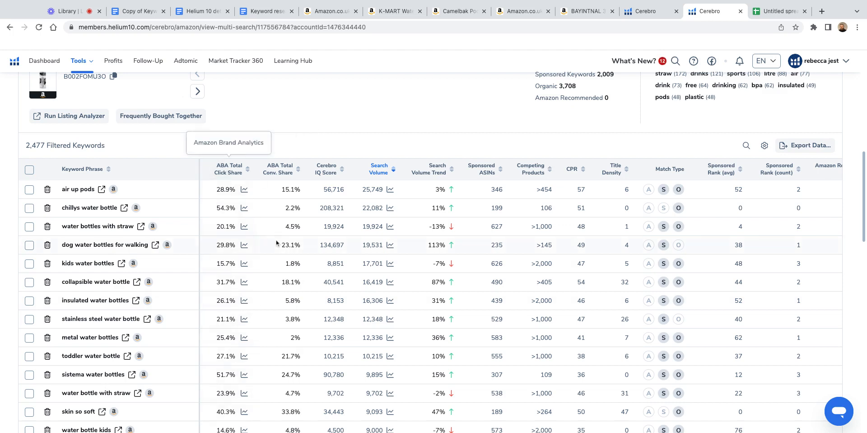
Step: Select the keywords air up pods, chillys water bottle and dog water bottles for walking in the results table
click(29, 189)
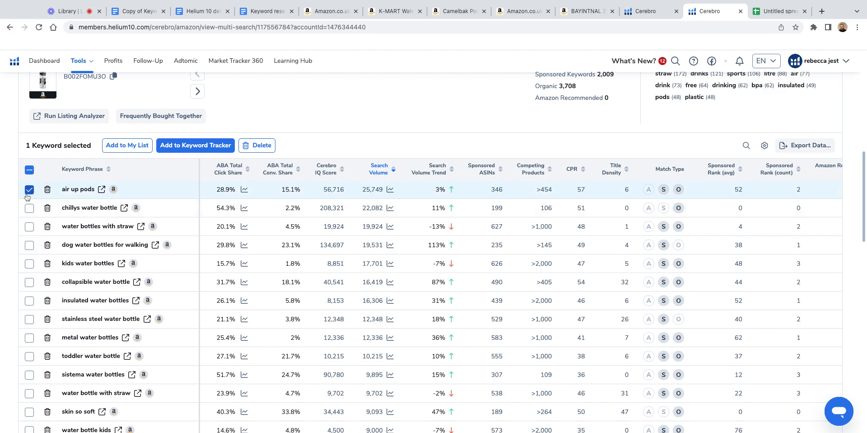
scroll(406, 126, up, 1)
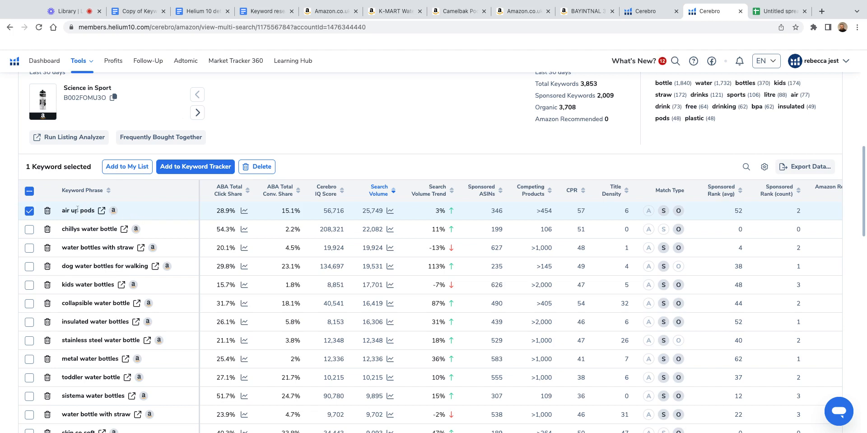
click(30, 230)
scroll(65, 253, down, 1)
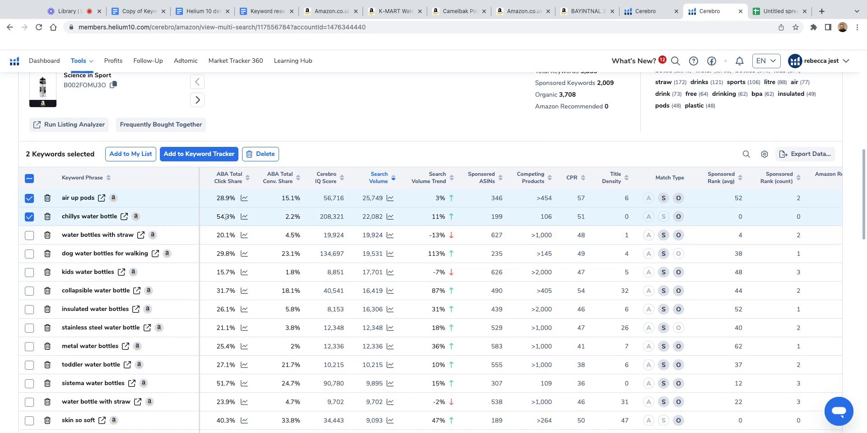
click(29, 254)
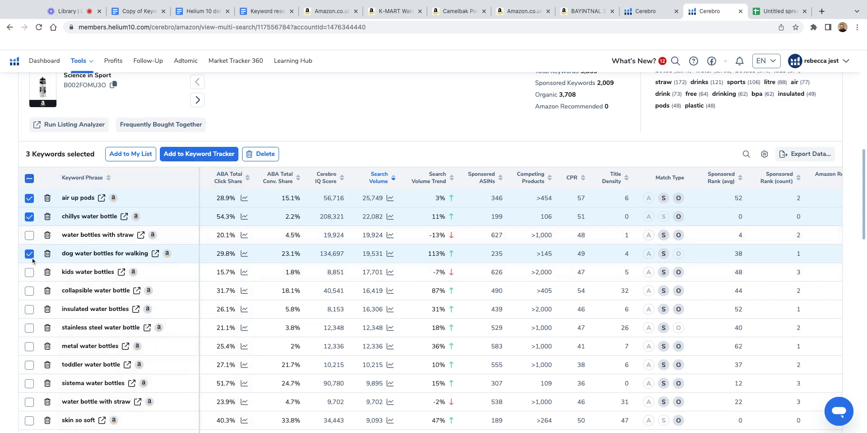
scroll(175, 302, down, 1)
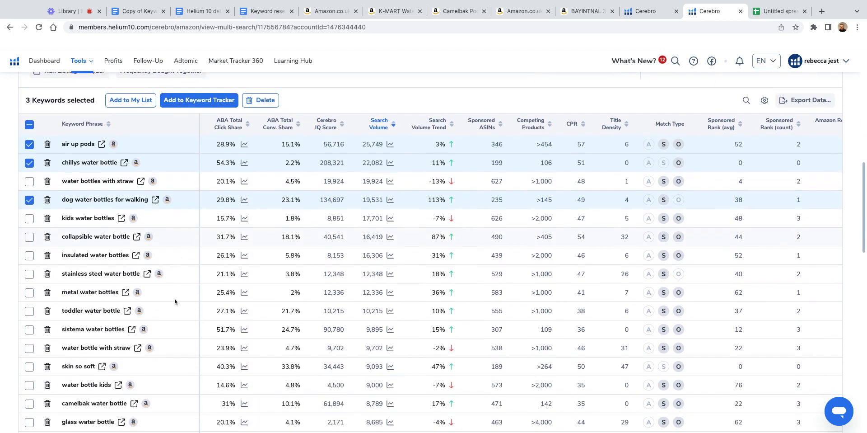
Step: Deselect all three marked keywords in the results table
click(30, 204)
click(29, 167)
click(29, 149)
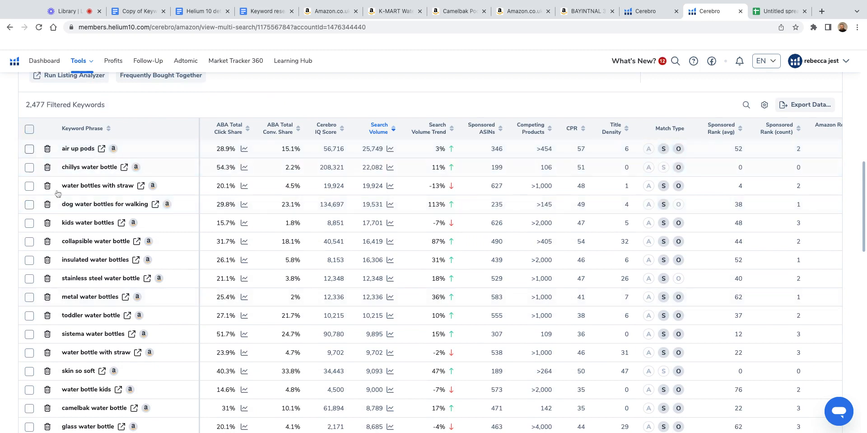
Step: Copy the keyword "water bottles with straw" from Cerebro into cell A2 of the Long tail sheet in Google Sheets
double_click(63, 185)
drag(63, 186, 129, 186)
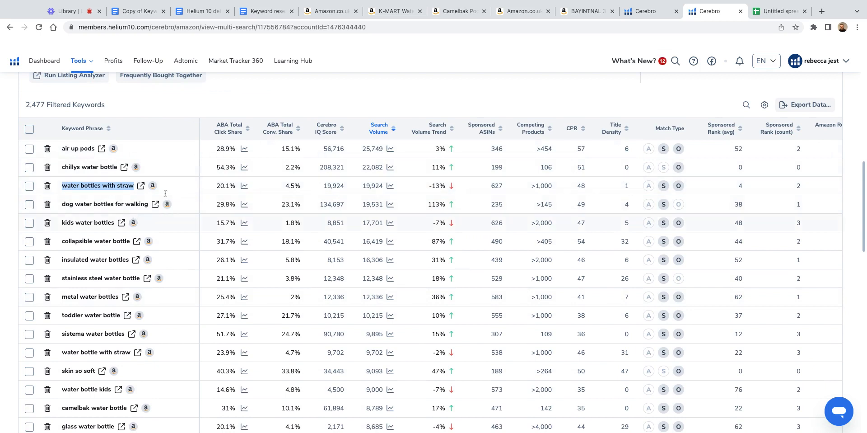
click(773, 15)
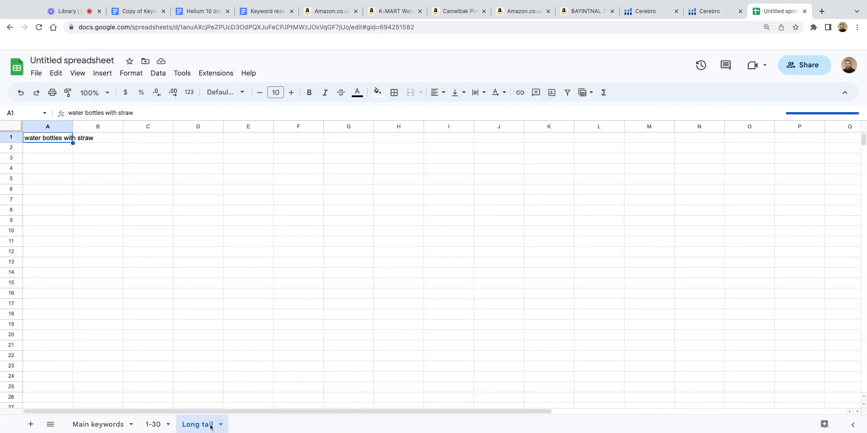
double_click(58, 148)
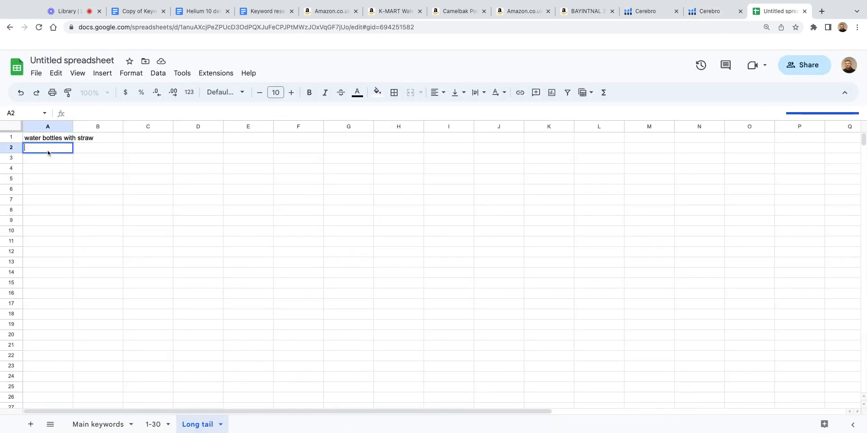
text(water bottles with straw)
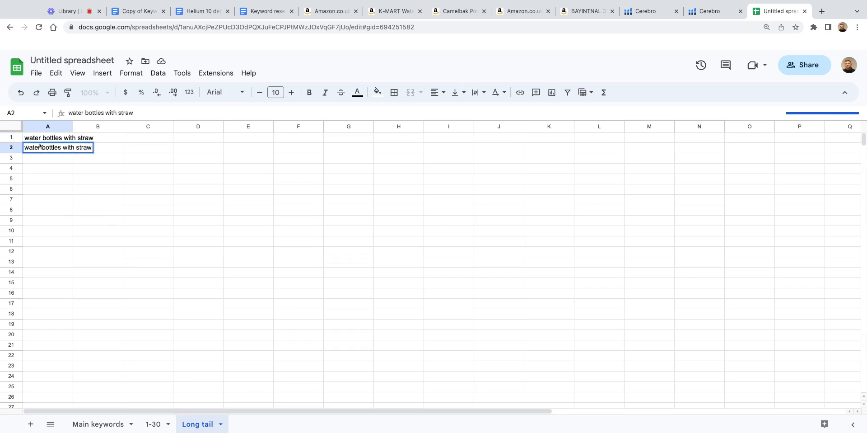
Step: Enter "water bottles with straw" in cell A1 of the Main keywords sheet
click(154, 424)
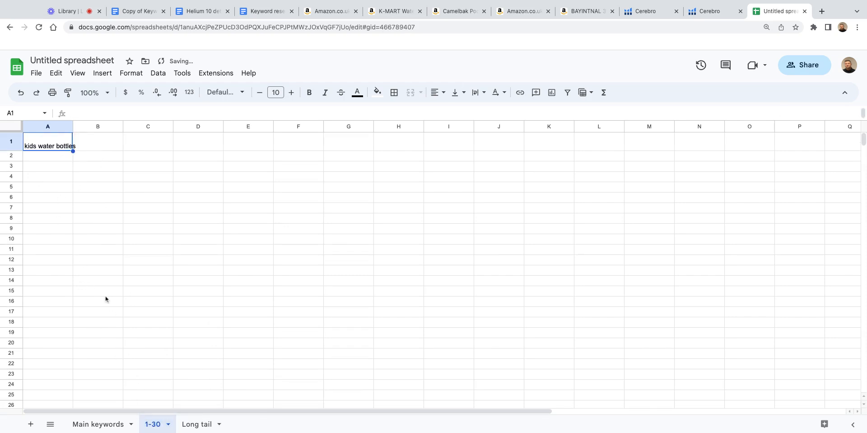
click(104, 424)
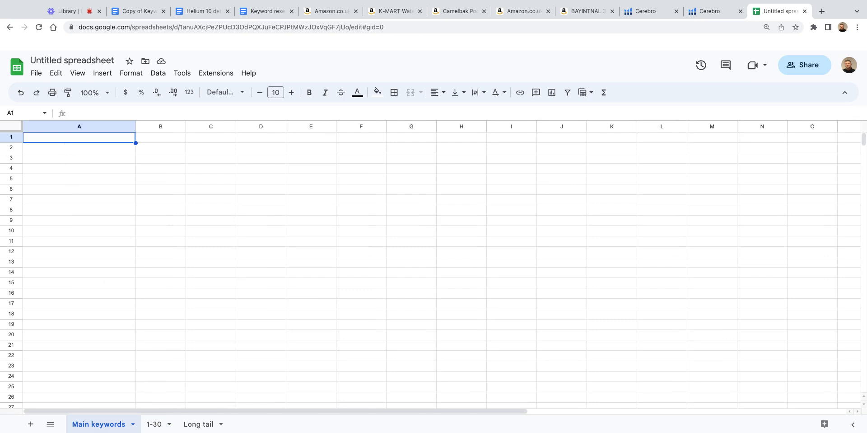
text(water bottles with straw)
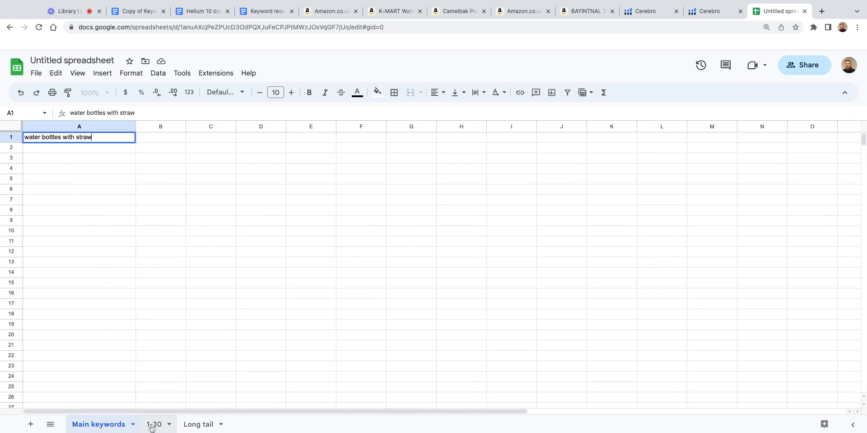
click(189, 427)
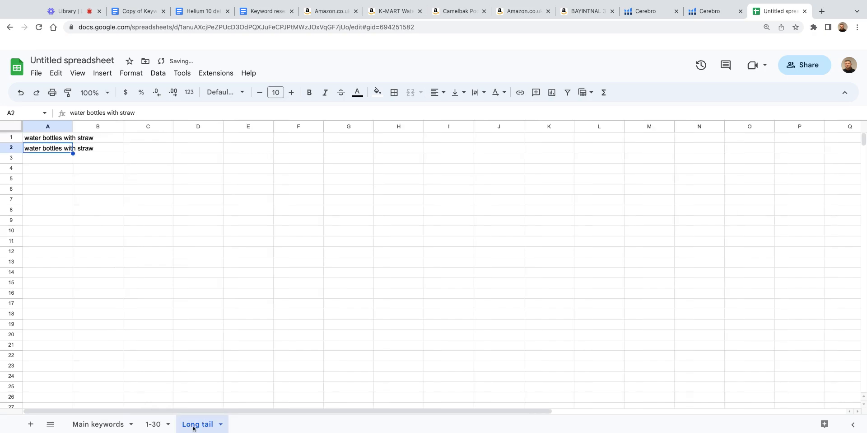
Step: Delete the duplicate "water bottles with straw" entry from cell A2 of the Long tail sheet
click(718, 13)
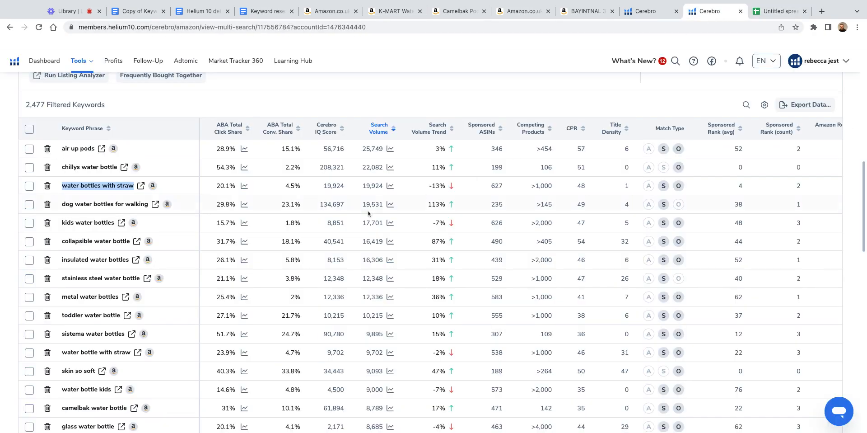
click(773, 16)
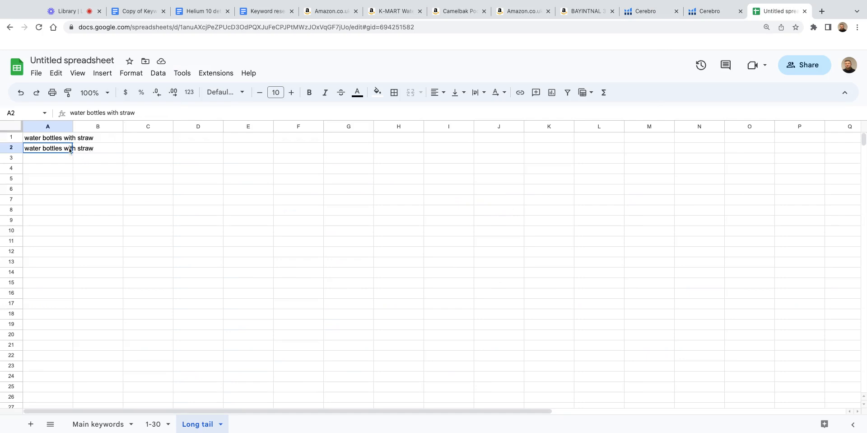
double_click(62, 148)
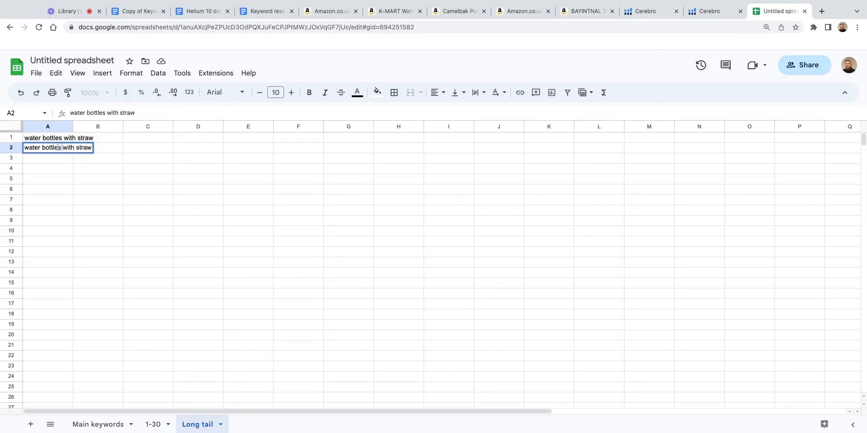
double_click(57, 147)
drag(62, 147, 53, 147)
key(BackSpace)
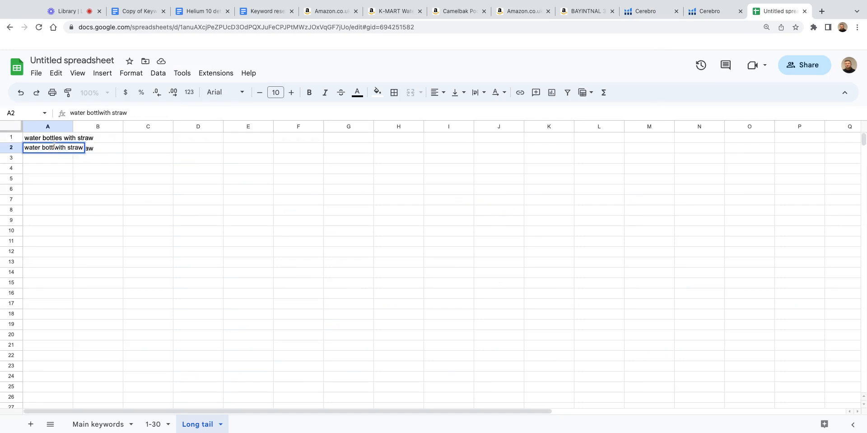
triple_click(54, 148)
key(BackSpace)
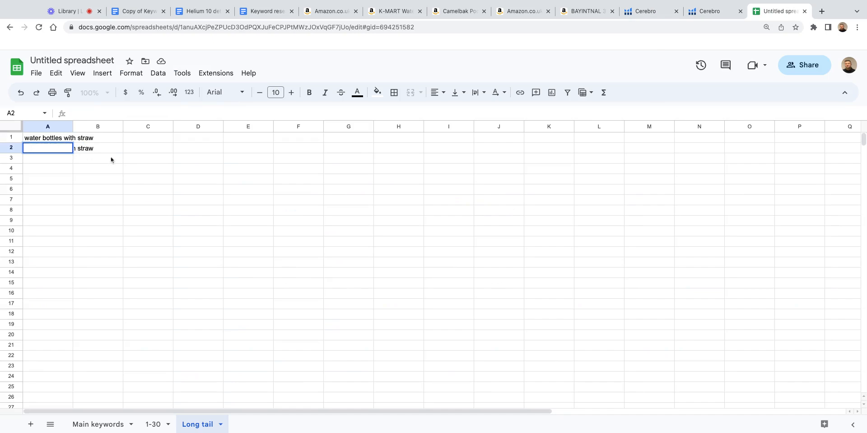
click(139, 161)
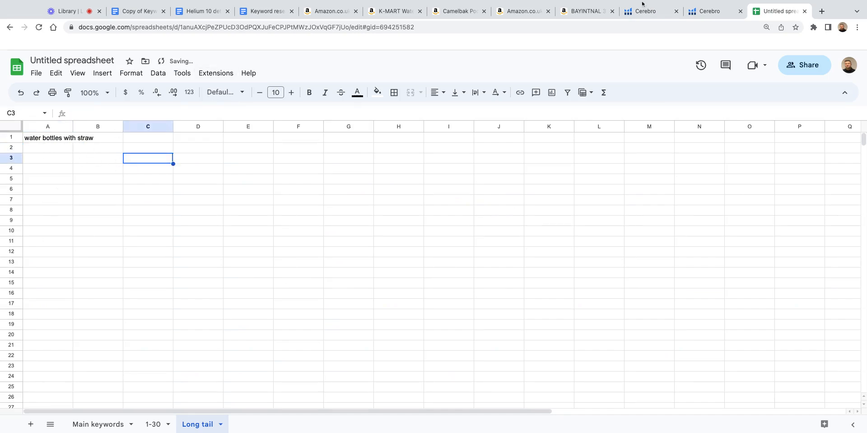
Step: Switch back to the Cerebro results, review the filtered keyword phrases and select the text "water bottle kids"
click(713, 11)
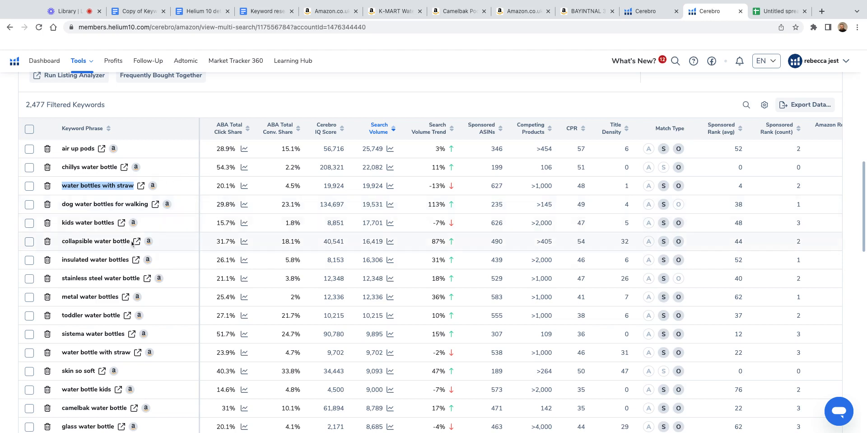
scroll(124, 239, down, 1)
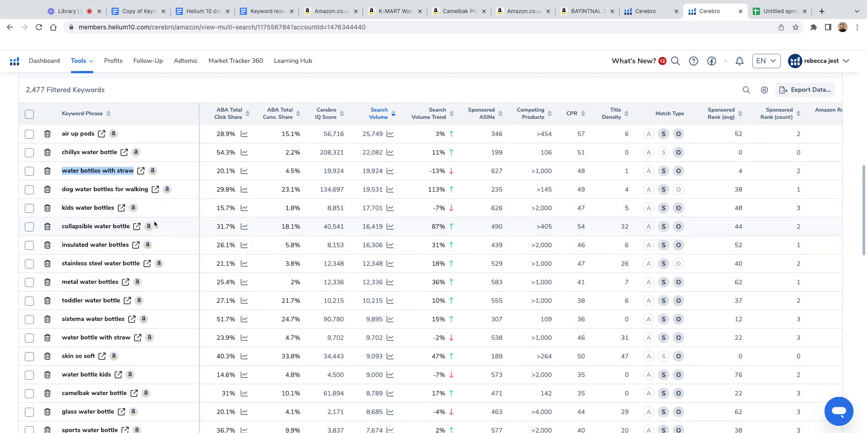
scroll(83, 223, down, 1)
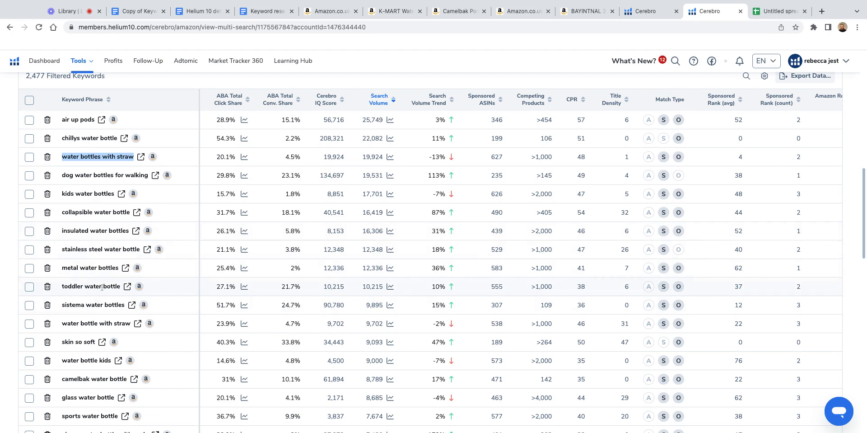
scroll(77, 281, down, 1)
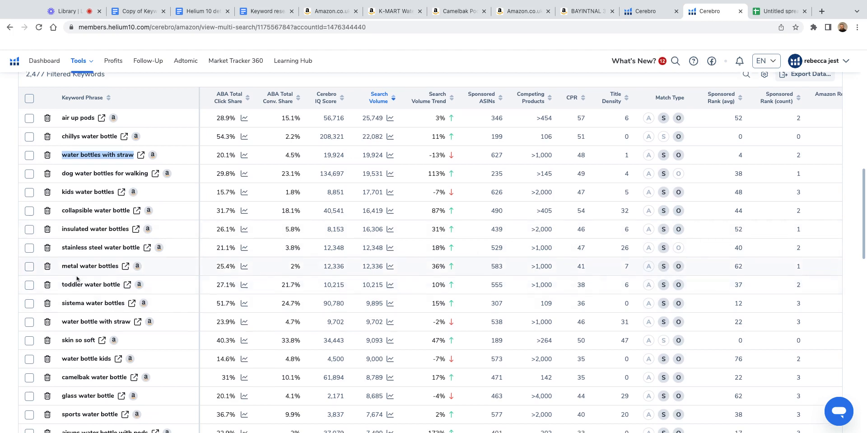
scroll(104, 293, down, 3)
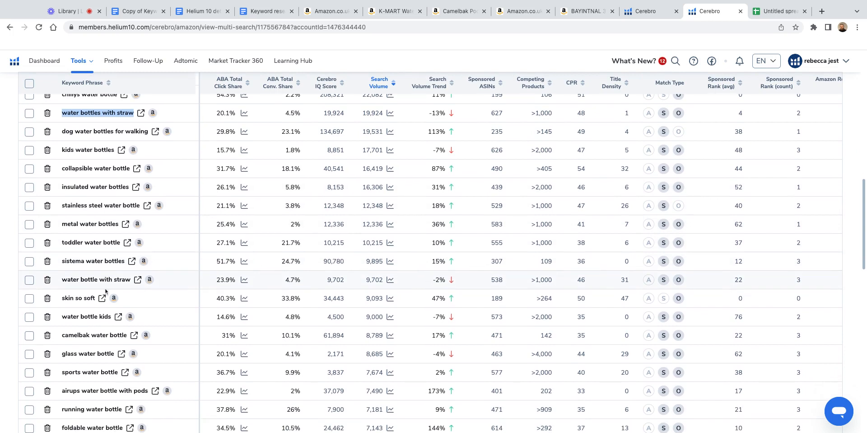
triple_click(60, 318)
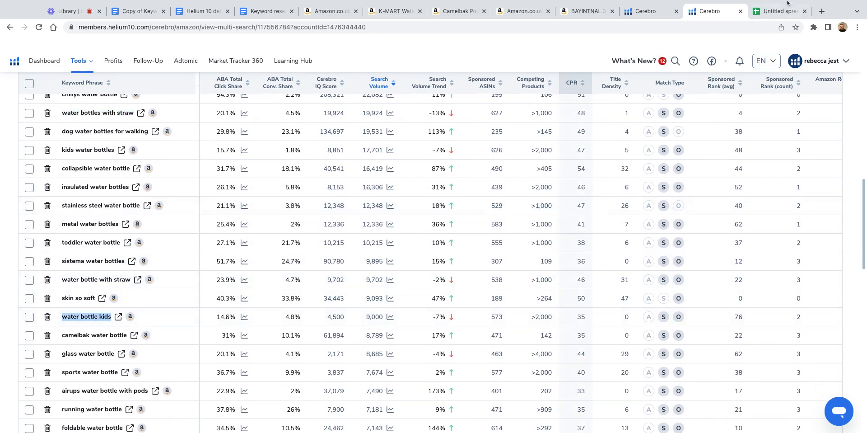
Step: In the Google Sheets spreadsheet, compare the contents of the Main keywords and Long tail sheets
click(778, 11)
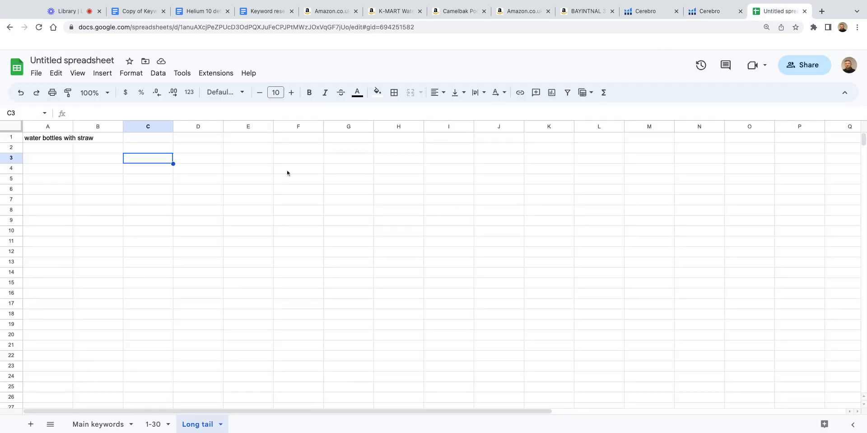
click(95, 423)
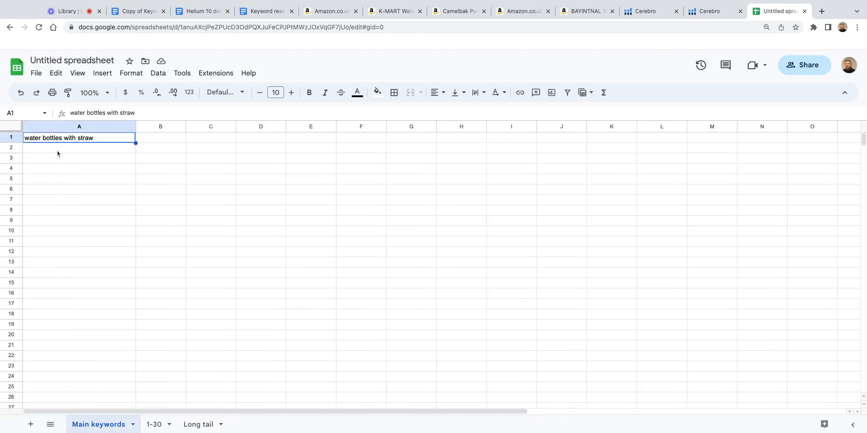
click(199, 425)
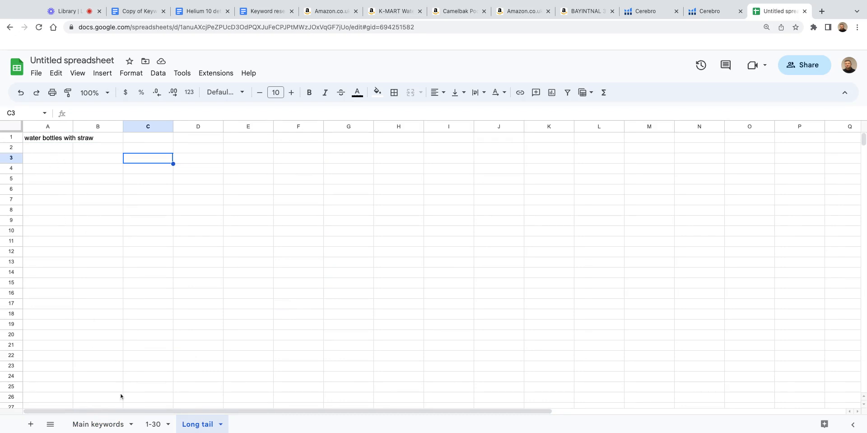
click(105, 424)
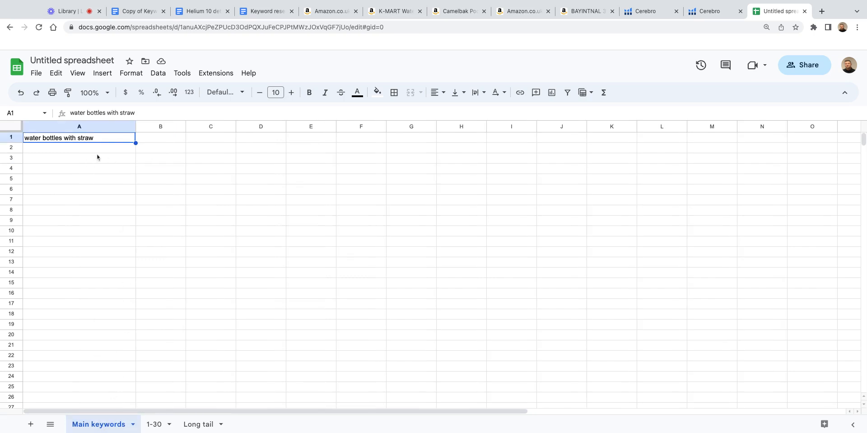
click(195, 425)
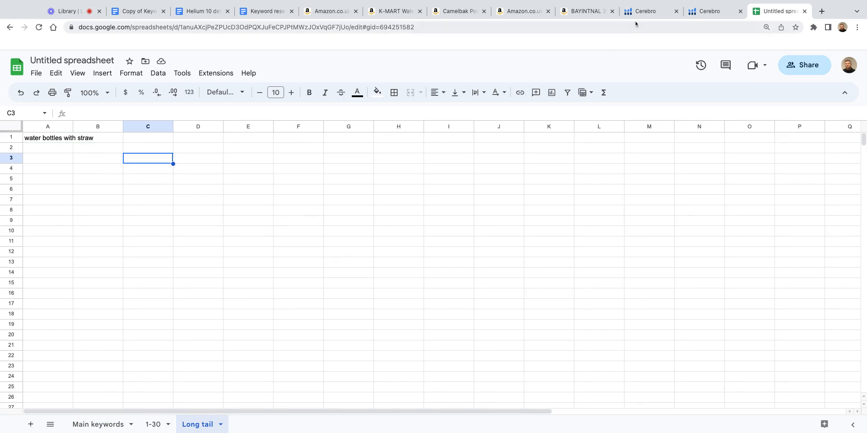
Step: Switch to the Cerebro results and copy the keyword phrase "water bottle with time markings"
click(651, 12)
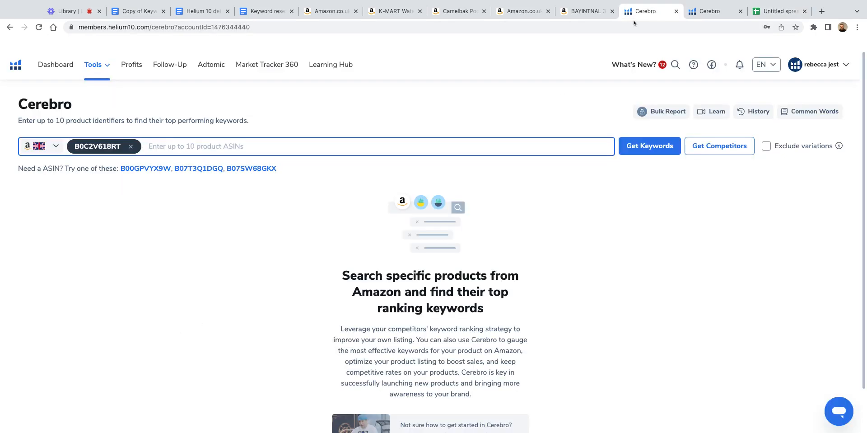
click(714, 10)
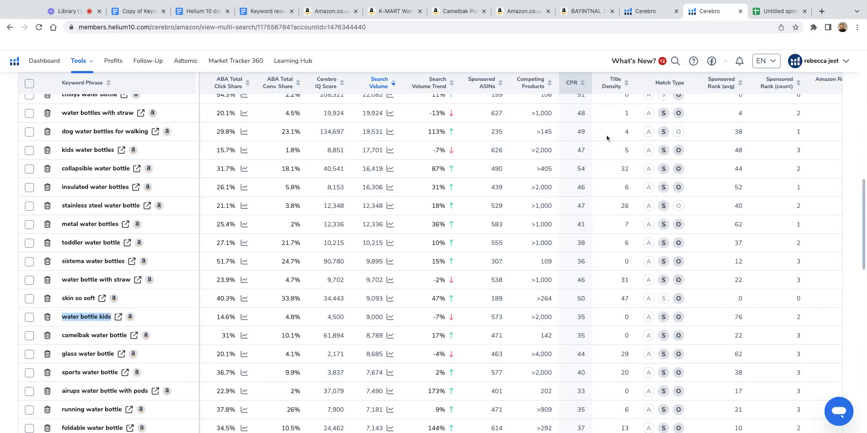
scroll(377, 239, down, 1)
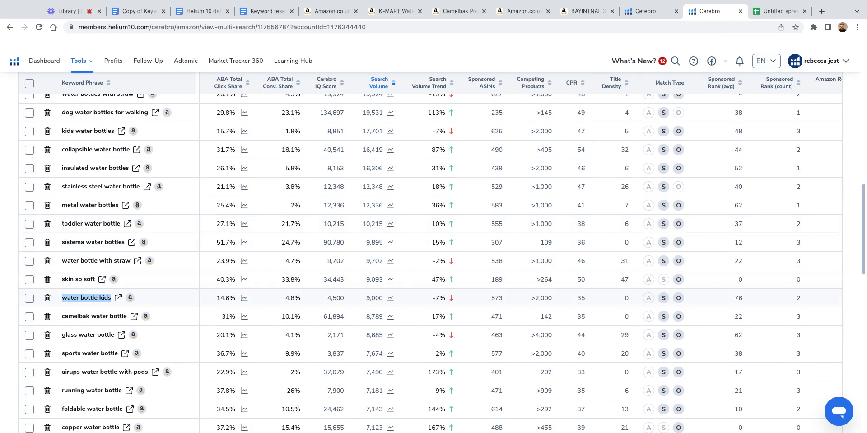
scroll(86, 297, down, 2)
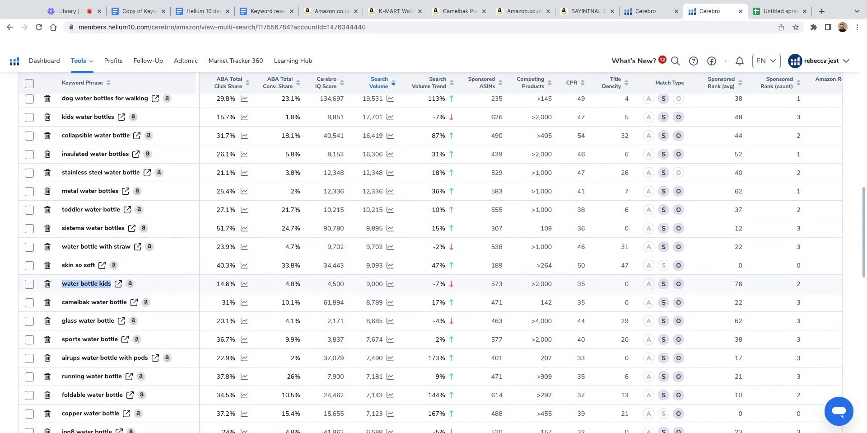
scroll(89, 336, down, 5)
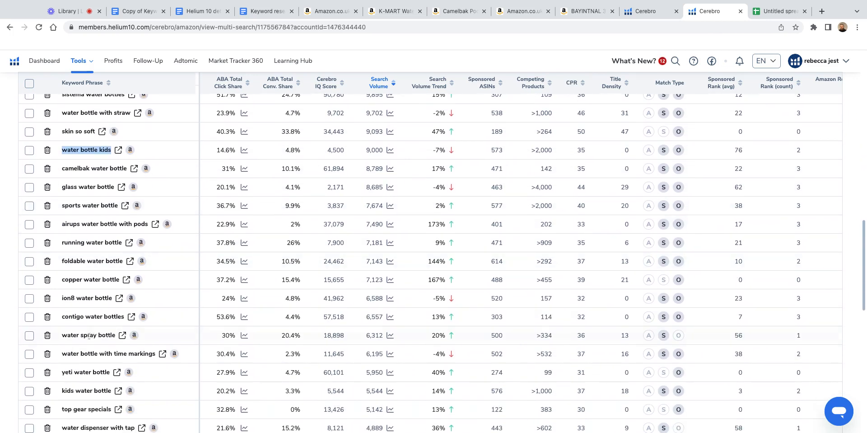
triple_click(61, 356)
key(ctrl+c)
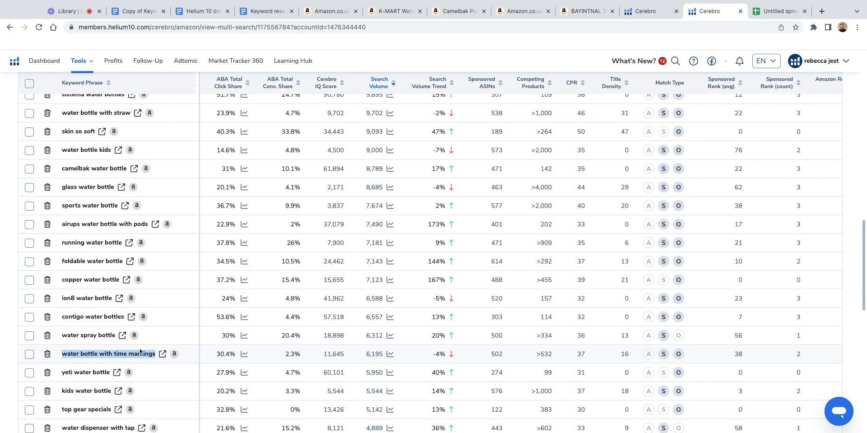
Step: Enter "water bottle with time markings" in cell A2 of the spreadsheet's Main keywords sheet
click(777, 11)
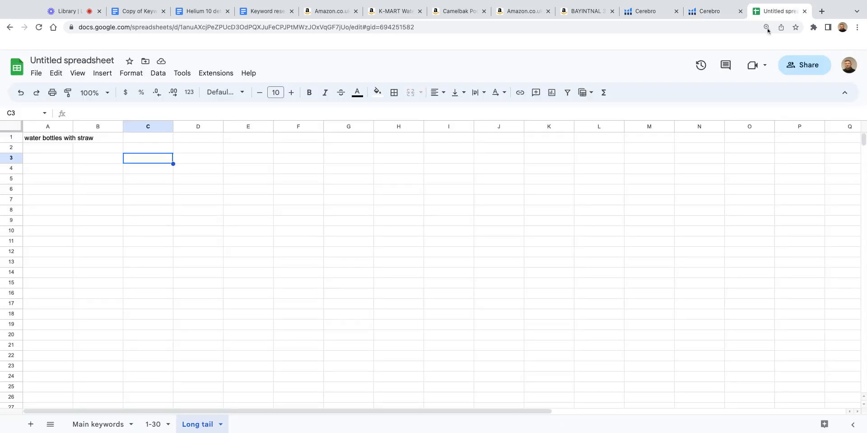
click(98, 424)
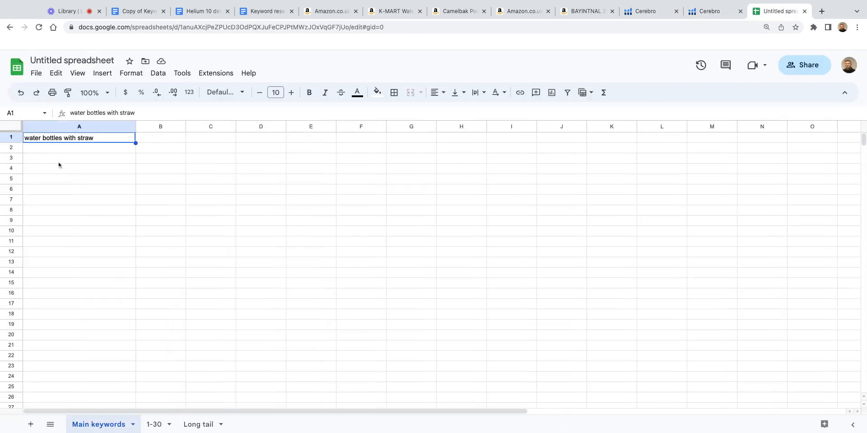
click(62, 150)
text(water bottle with time markings)
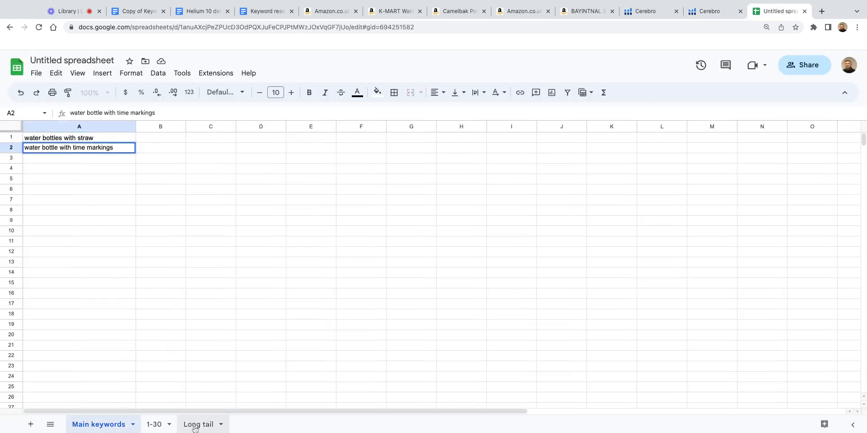
Step: Paste "water bottle with time markings" into cell A2 of the Long tail sheet
click(195, 424)
click(51, 150)
key(ctrl+v)
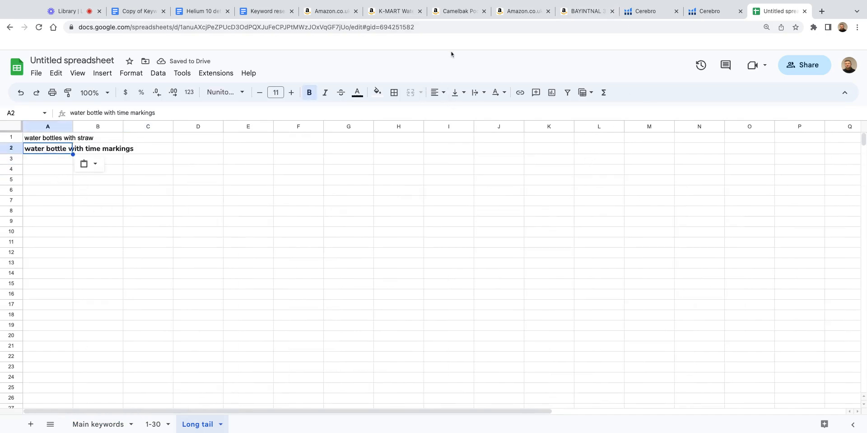
Step: Switch to the Amazon listing for the Camelbak Podium bottle and examine its title, bullet points and product information
click(464, 11)
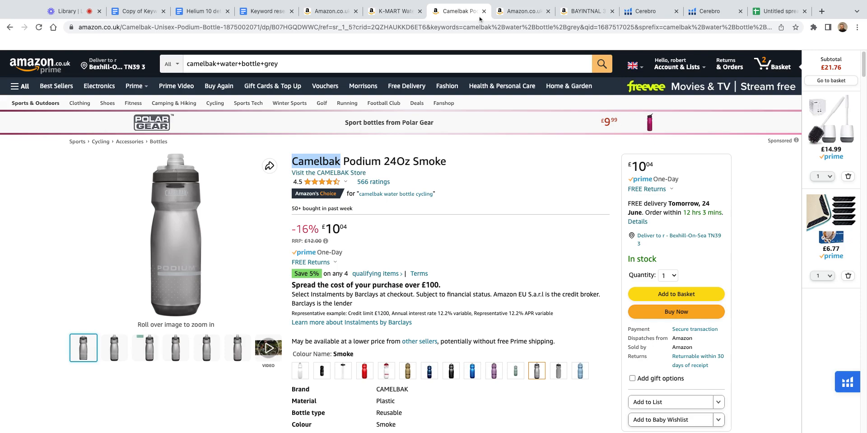
scroll(370, 233, down, 6)
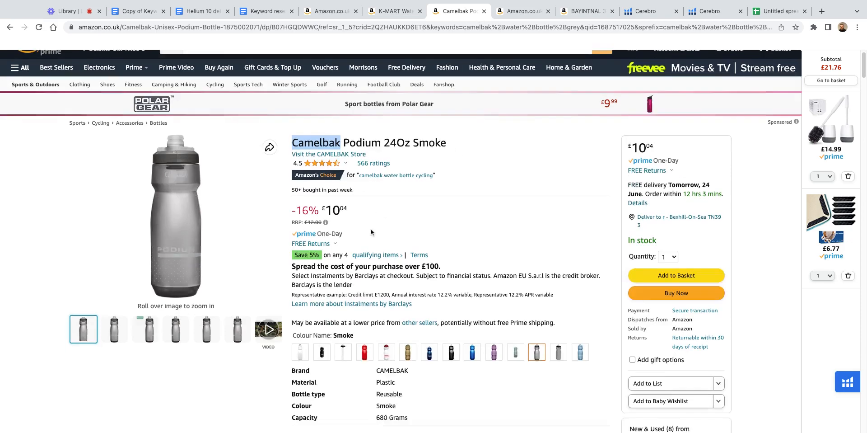
scroll(430, 216, down, 20)
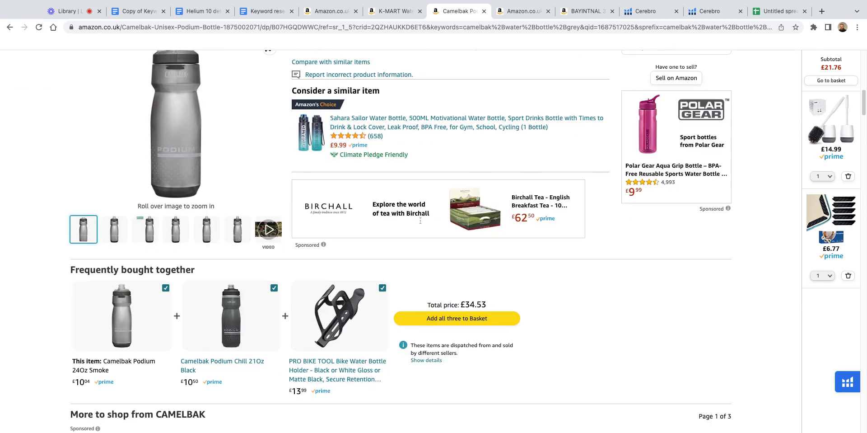
scroll(407, 217, down, 12)
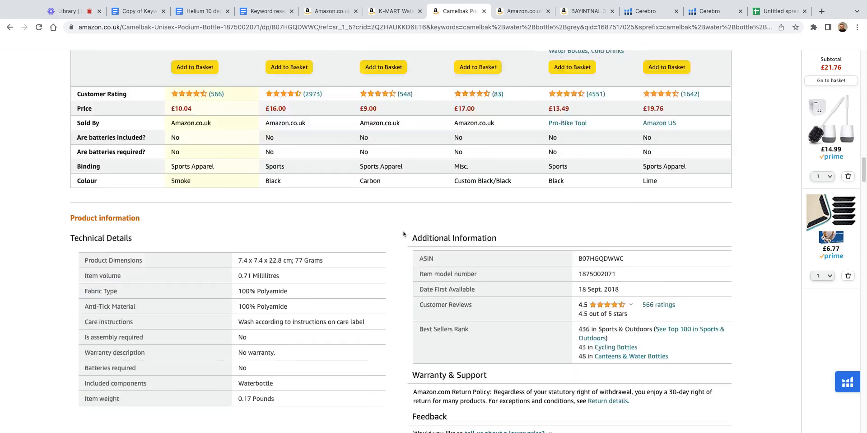
scroll(450, 177, up, 20)
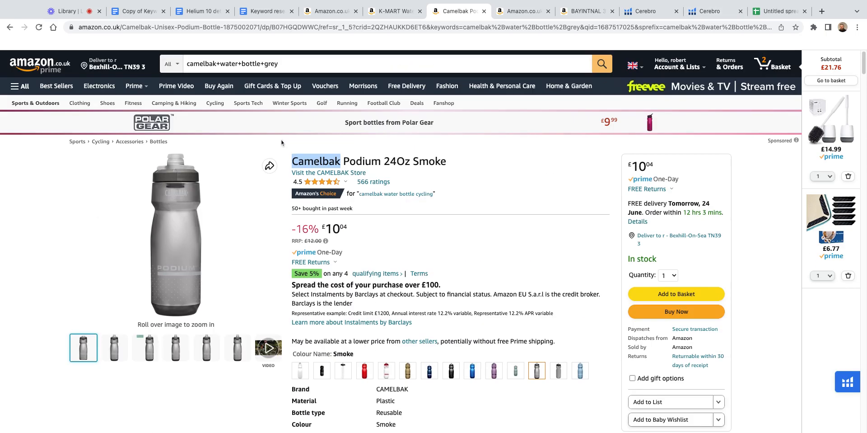
scroll(410, 374, down, 2)
scroll(415, 322, down, 2)
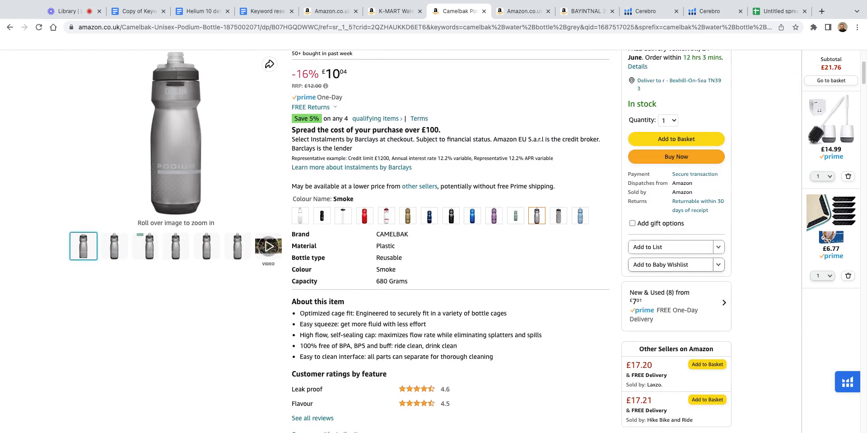
click(343, 167)
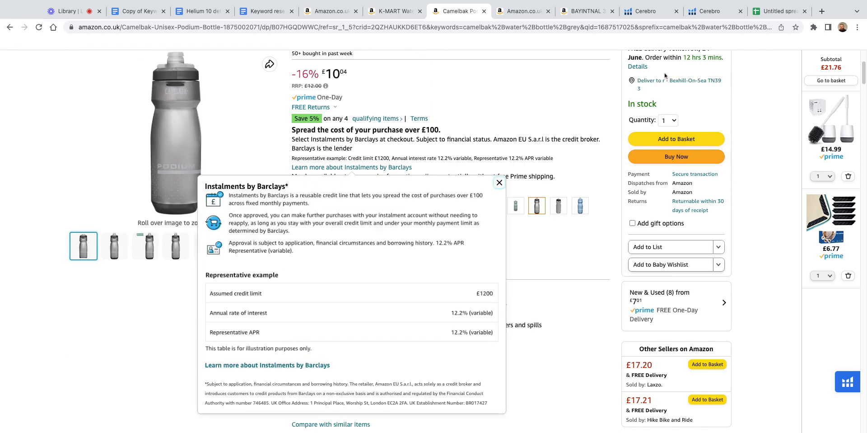
Step: Return to the spreadsheet and review the keywords in the Main keywords, Long tail and 1-30 sheets
click(773, 13)
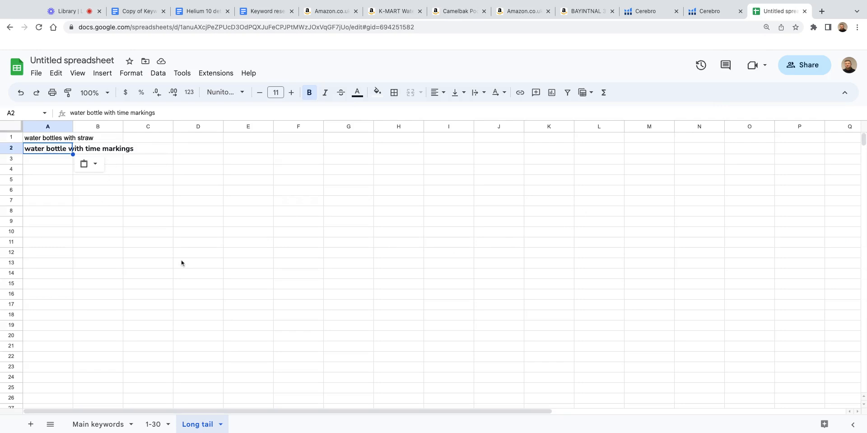
click(99, 423)
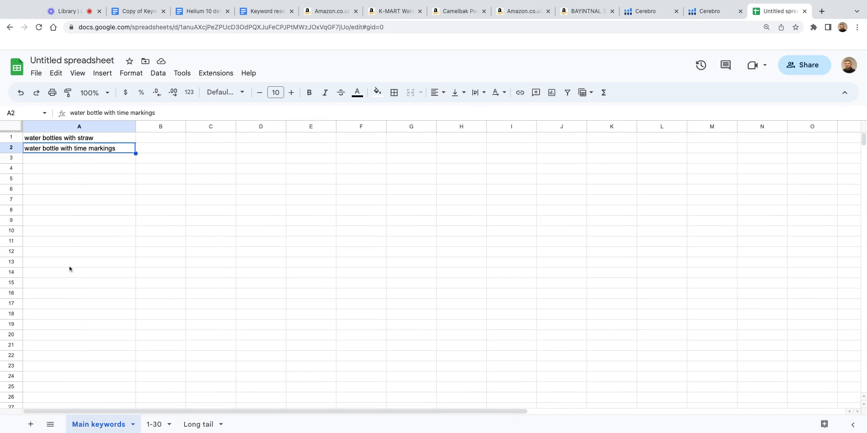
click(195, 424)
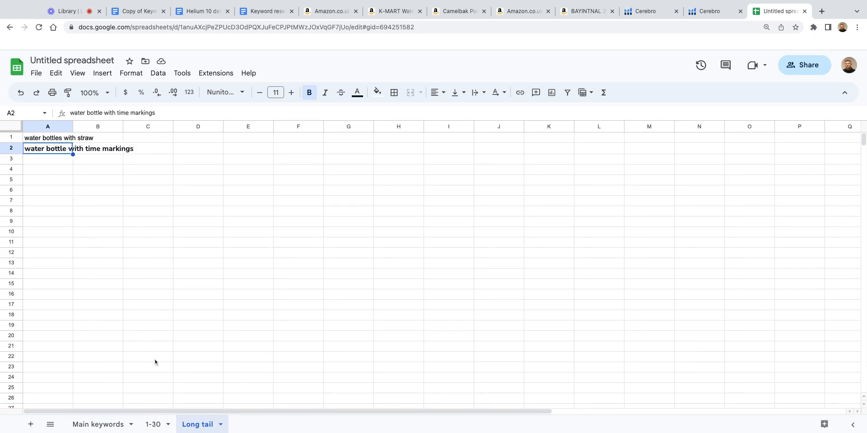
click(152, 423)
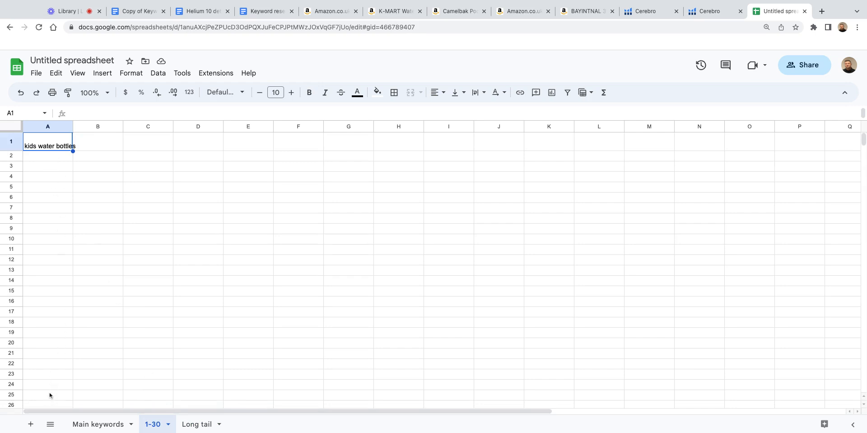
click(57, 378)
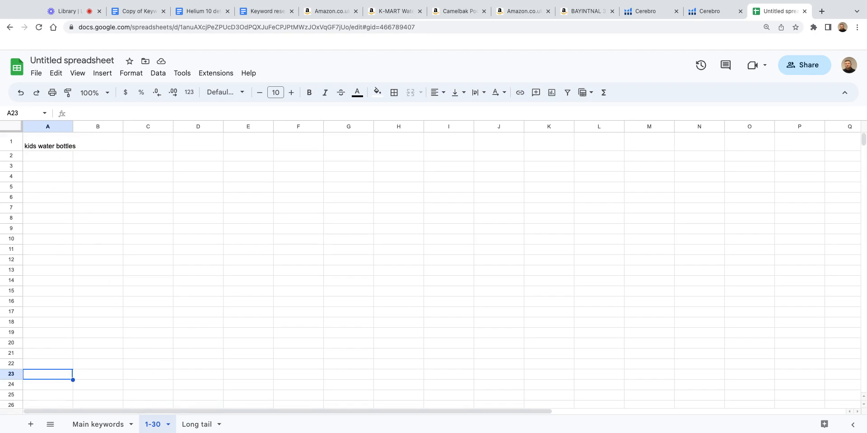
Step: Switch to Cerebro, review the filters and filtered keywords, and select the phrase "dog water bottles for walking"
click(719, 14)
scroll(277, 221, up, 15)
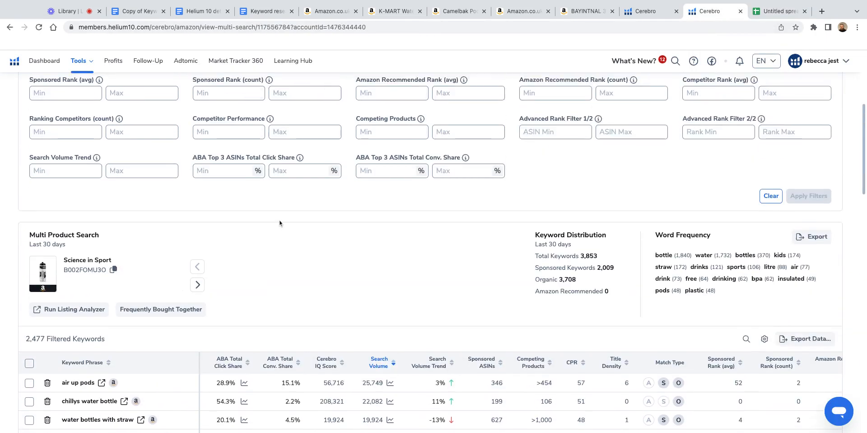
scroll(338, 229, up, 3)
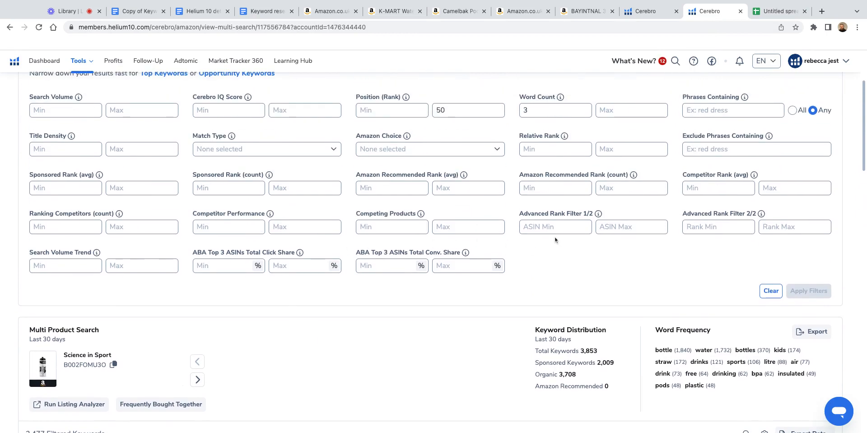
scroll(560, 239, down, 10)
scroll(331, 151, down, 3)
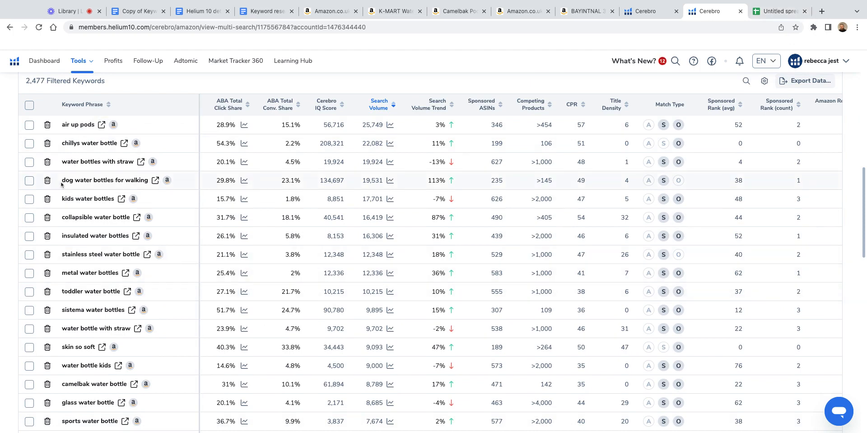
drag(61, 183, 148, 180)
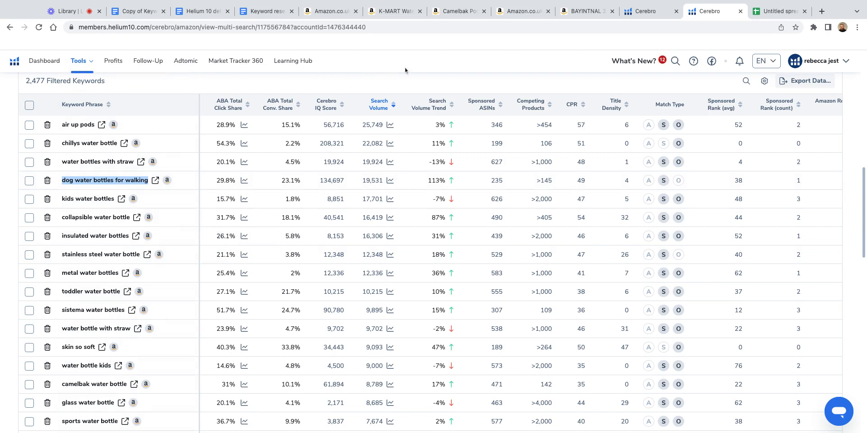
scroll(369, 130, up, 10)
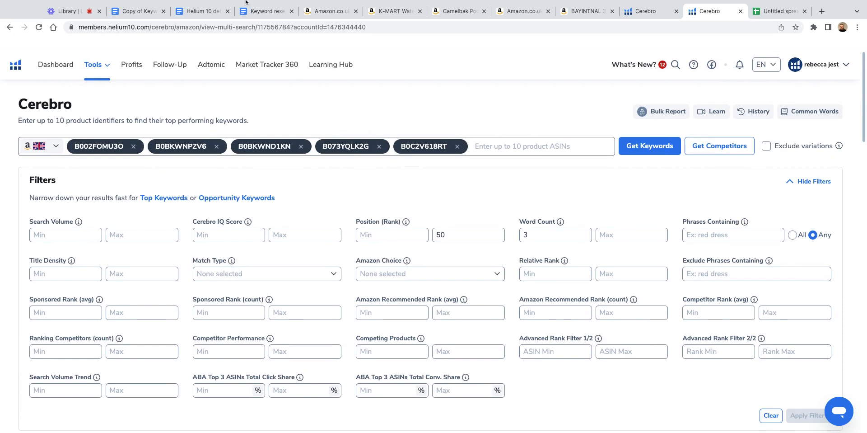
Step: Return to the spreadsheet and open cell A3 of the Main keywords sheet for editing
click(782, 12)
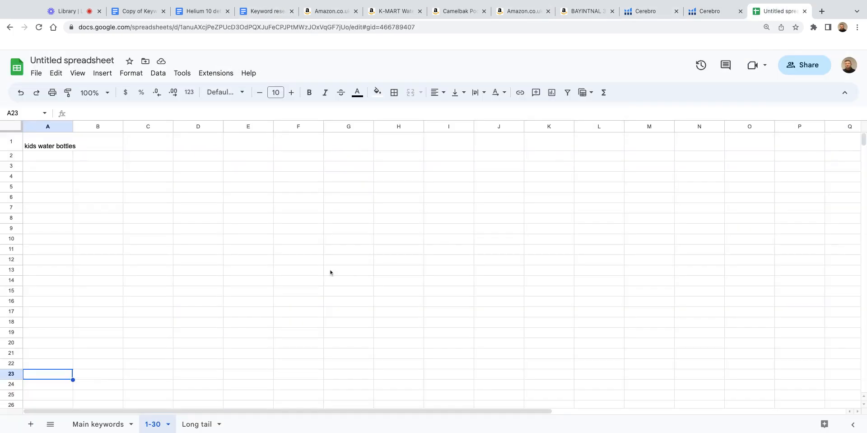
click(100, 424)
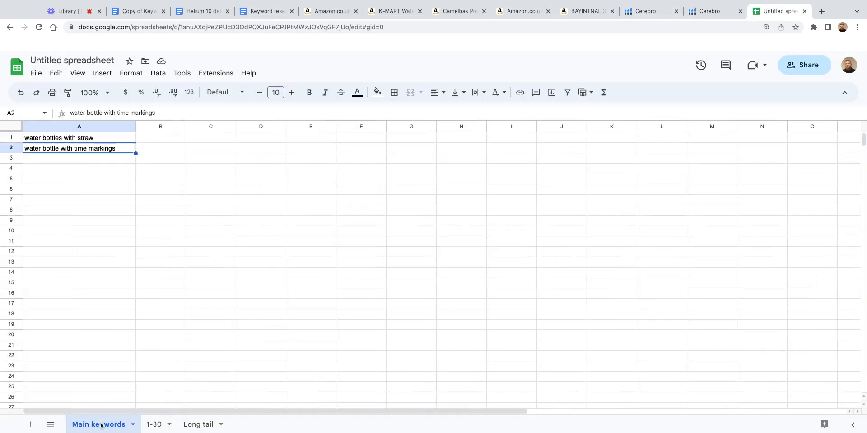
double_click(83, 160)
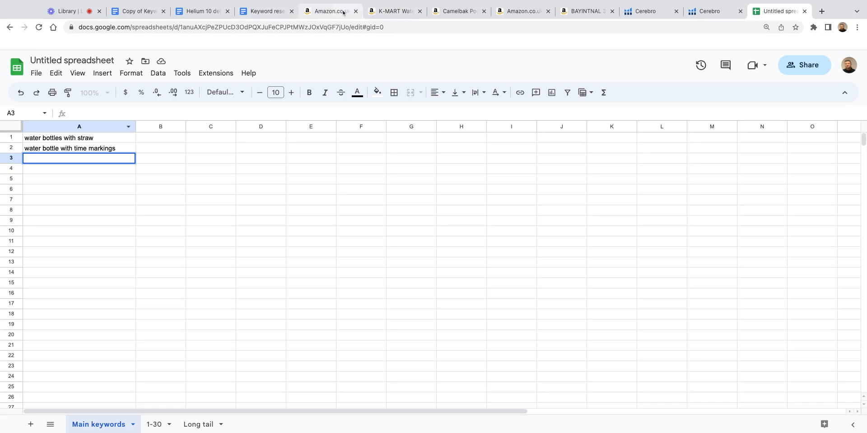
Step: View the Keyword research guide and the Helium 10 detailed Guide documents in Google Docs
click(304, 17)
click(267, 11)
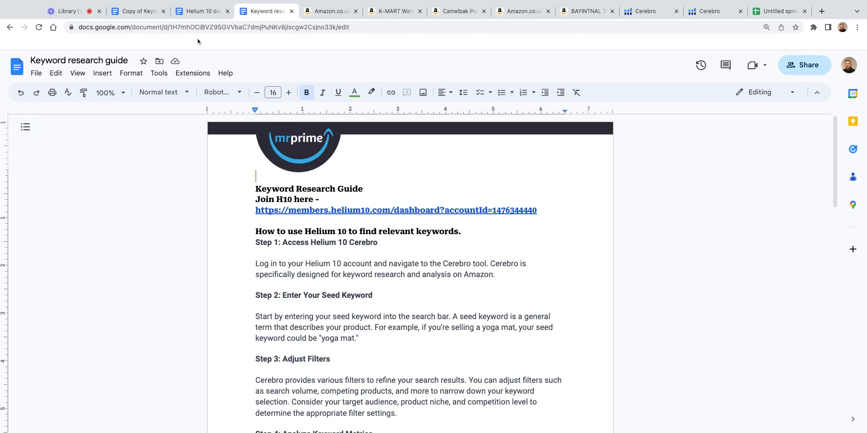
click(204, 16)
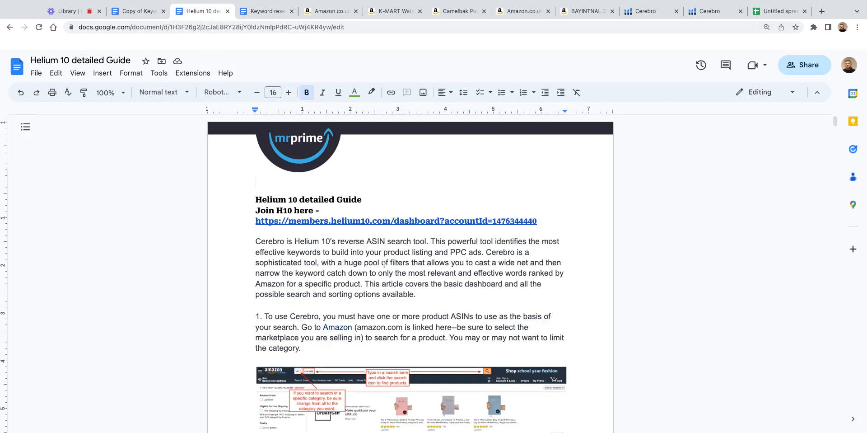
Step: Switch back to Cerebro and examine the applied filters, the multi-product search summary and the filtered keyword list
click(711, 12)
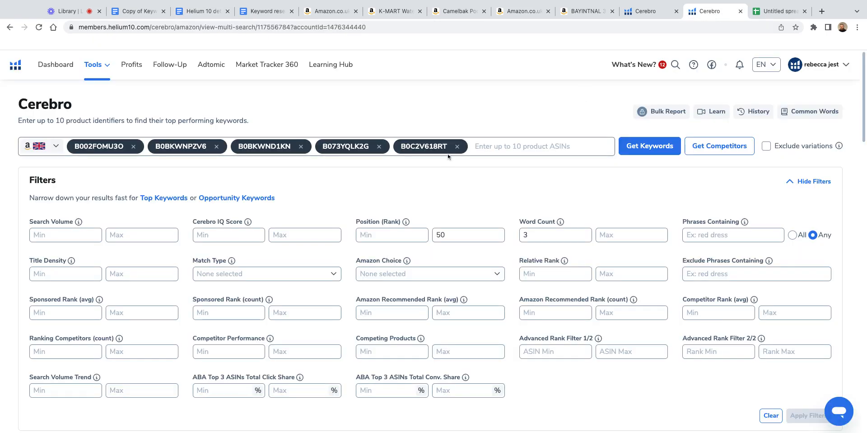
scroll(104, 204, down, 4)
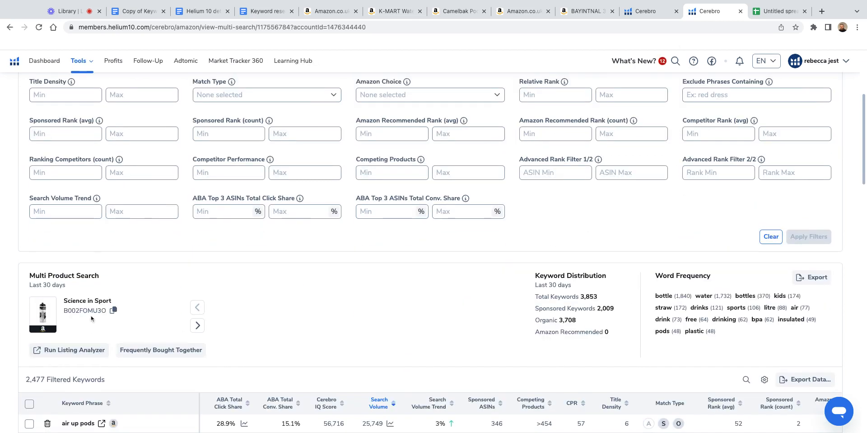
scroll(358, 280, down, 2)
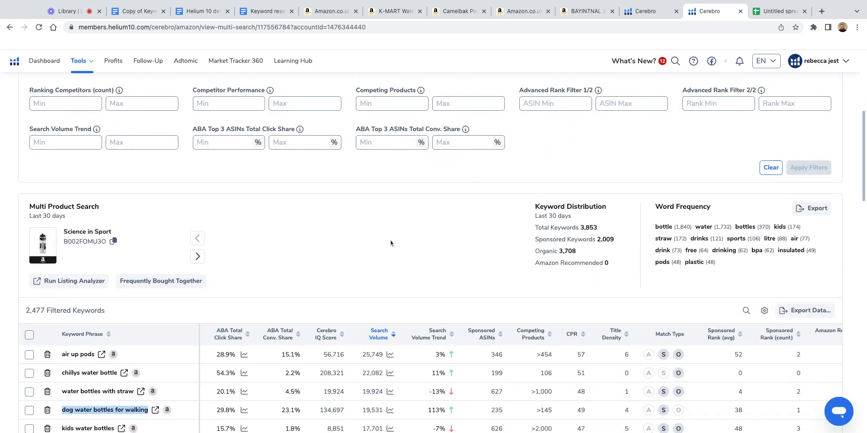
scroll(377, 222, down, 3)
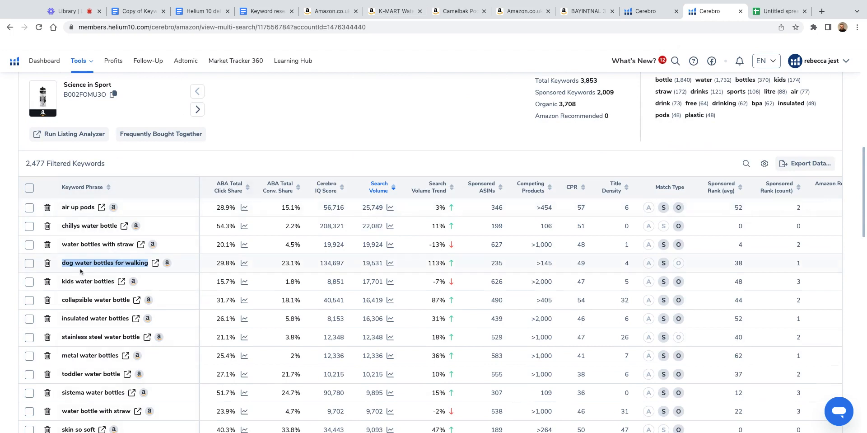
scroll(72, 261, down, 1)
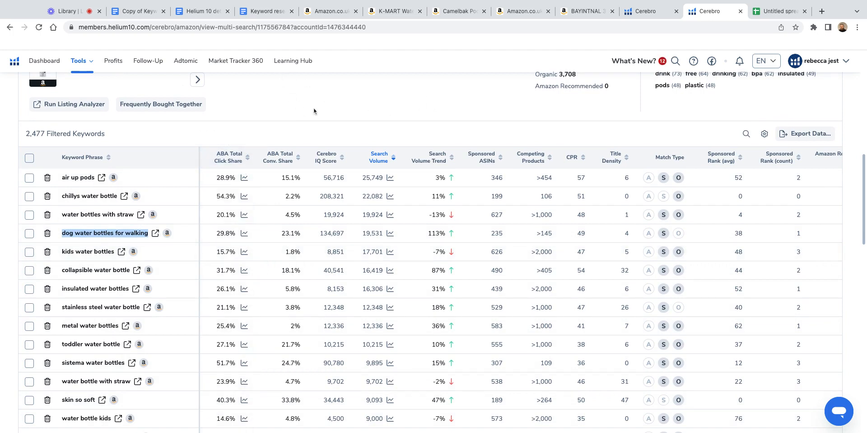
scroll(343, 205, up, 5)
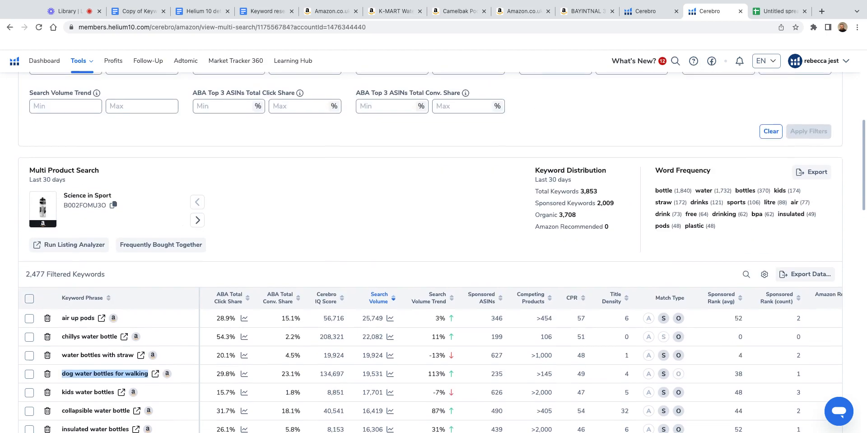
scroll(344, 204, up, 4)
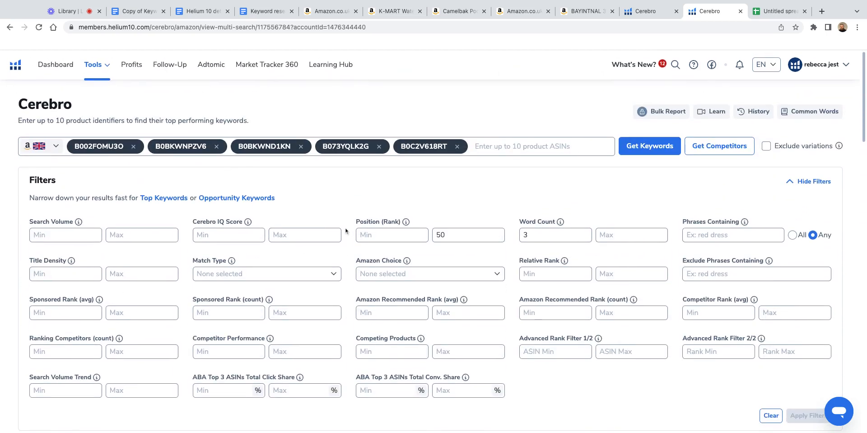